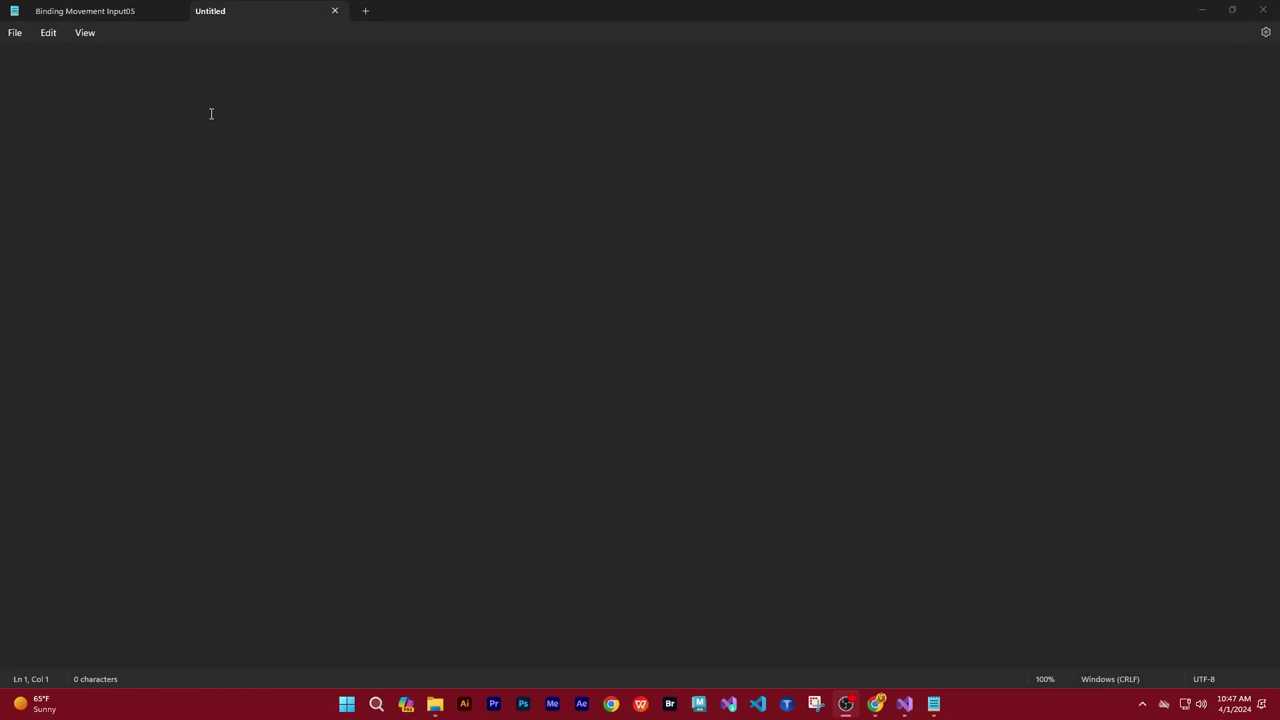
Step: Copy the Binding Movement Input title into the untitled note and append '...Continued...'
{"action": "left_click", "coordinate": [72, 10]}
{"action": "scroll", "coordinate": [376, 151], "scroll_direction": "up", "scroll_amount": 6}
{"action": "scroll", "coordinate": [377, 152], "scroll_direction": "up", "scroll_amount": 7}
{"action": "scroll", "coordinate": [377, 152], "scroll_direction": "up", "scroll_amount": 12}
{"action": "scroll", "coordinate": [378, 154], "scroll_direction": "up", "scroll_amount": 1}
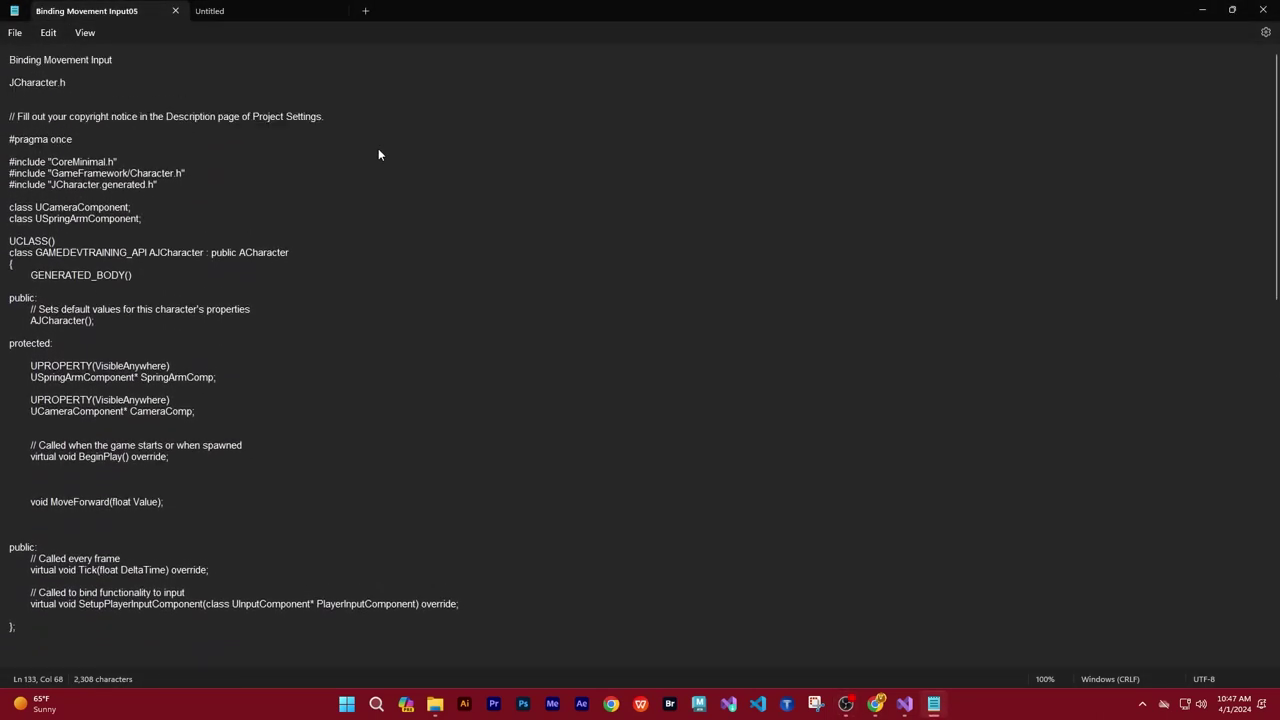
{"action": "left_click_drag", "start_coordinate": [113, 60], "coordinate": [4, 62]}
{"action": "key", "text": "ctrl+c"}
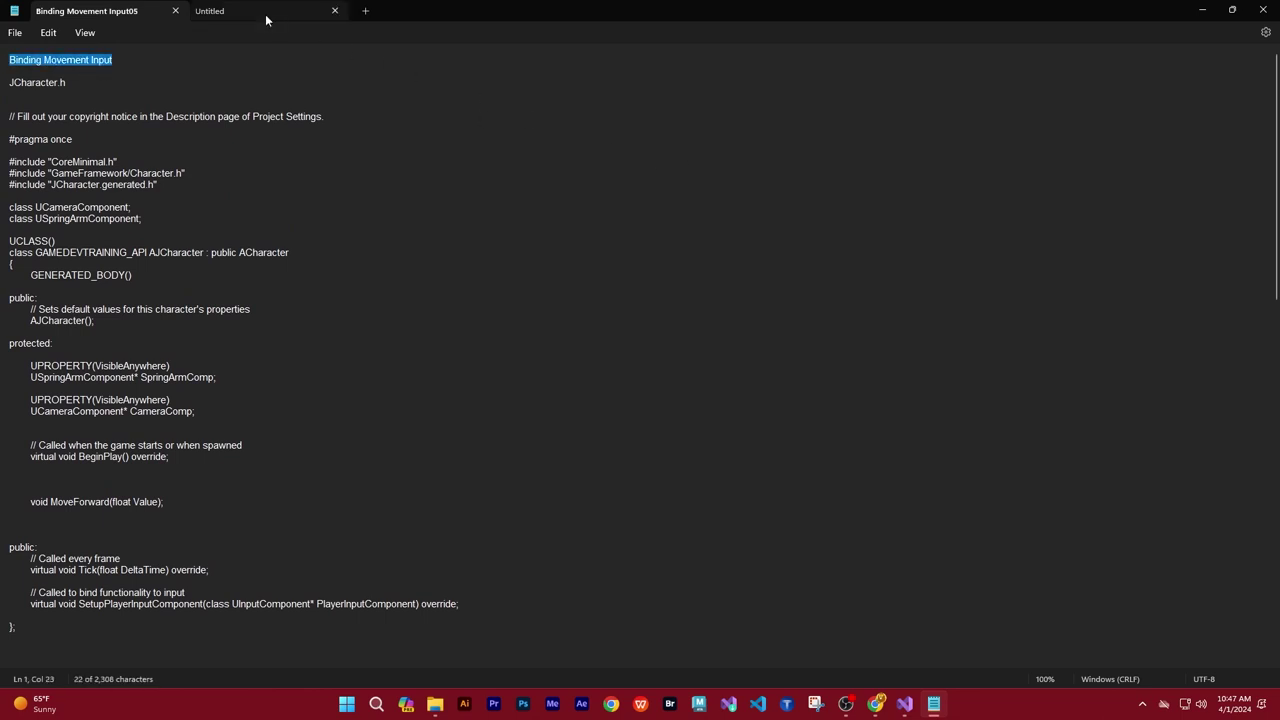
{"action": "left_click", "coordinate": [265, 14]}
{"action": "key", "text": "ctrl+v"}
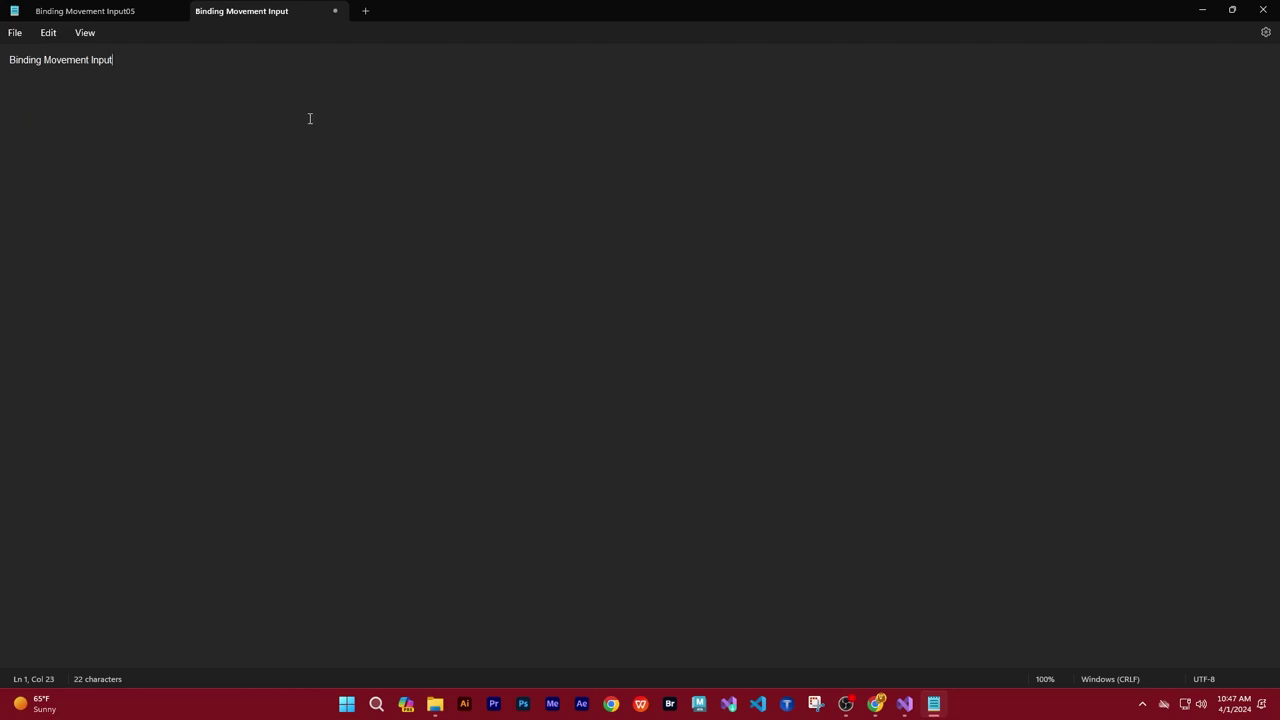
{"action": "type", "text": "..."}
{"action": "type", "text": "Continued..."}
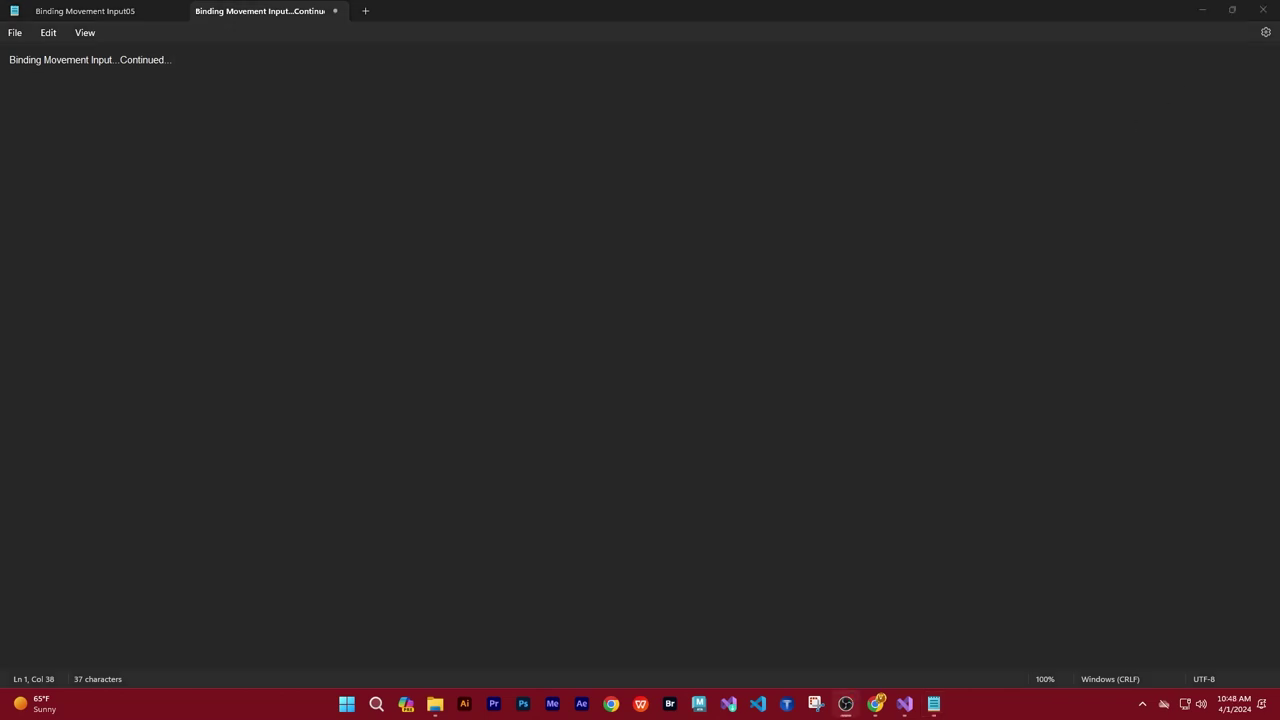
{"action": "left_click", "coordinate": [904, 704]}
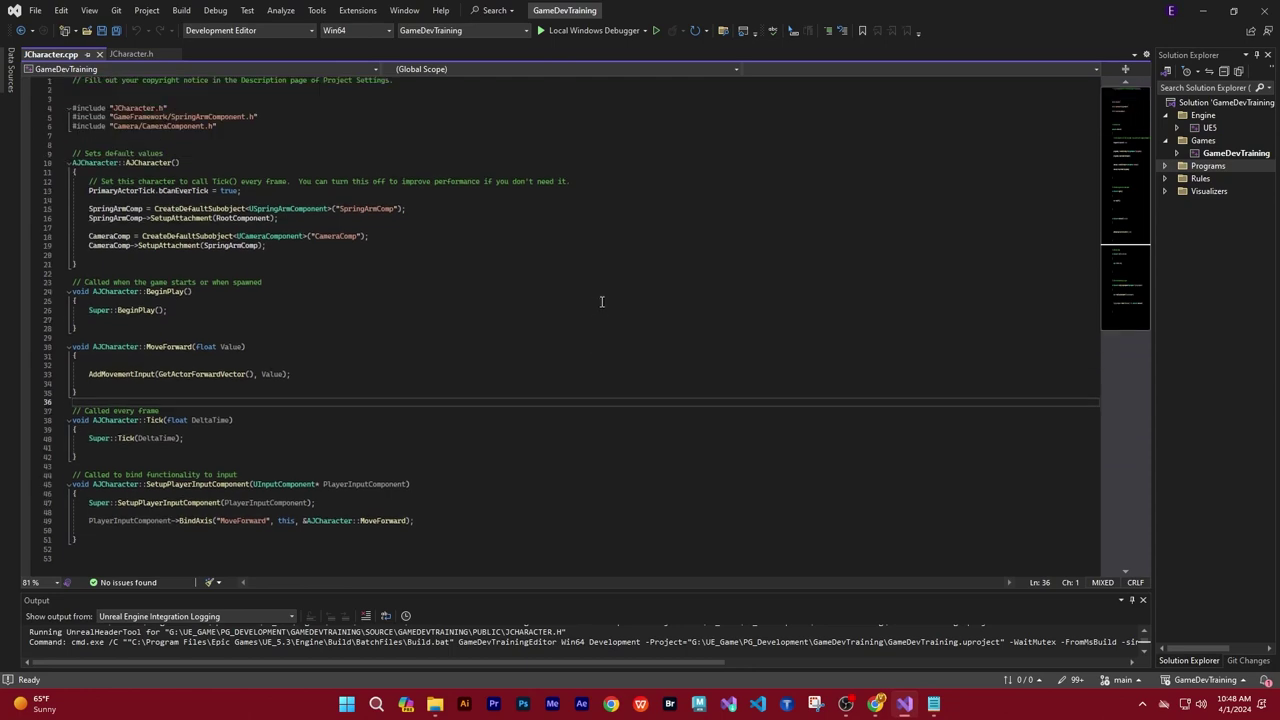
{"action": "left_click", "coordinate": [124, 55]}
{"action": "scroll", "coordinate": [498, 371], "scroll_direction": "down", "scroll_amount": 2}
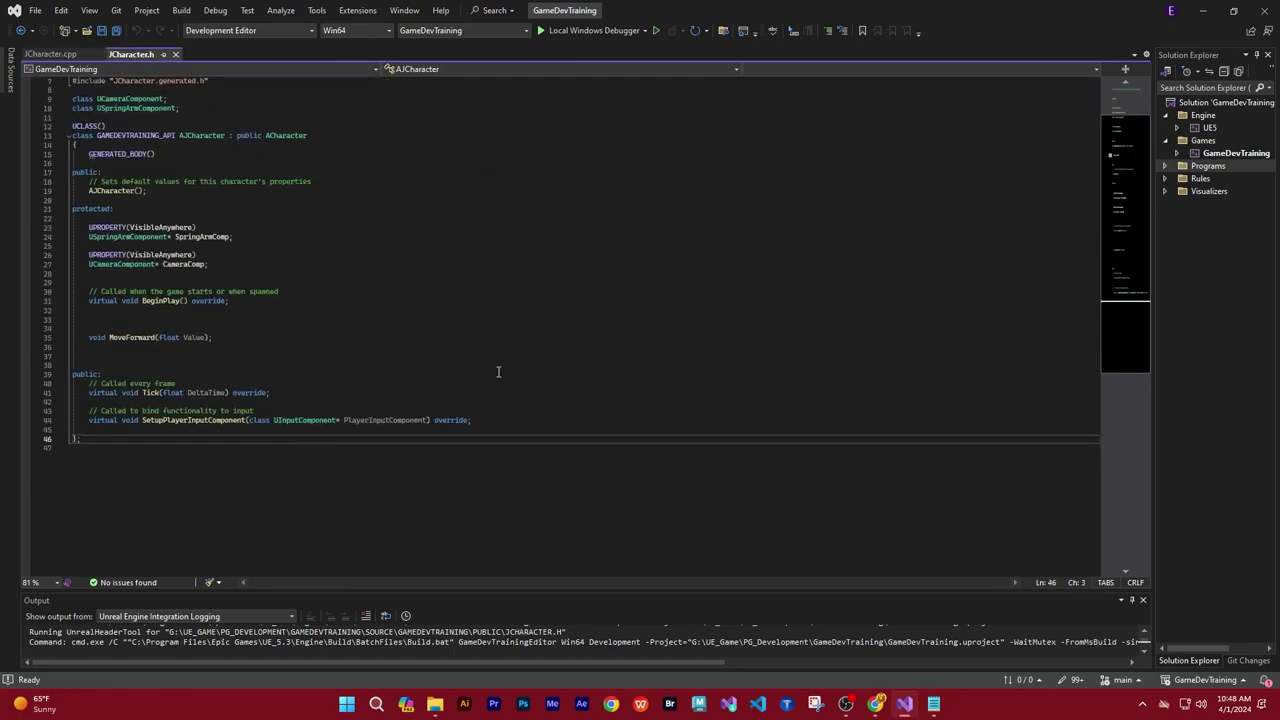
{"action": "left_click_drag", "start_coordinate": [90, 309], "coordinate": [216, 309]}
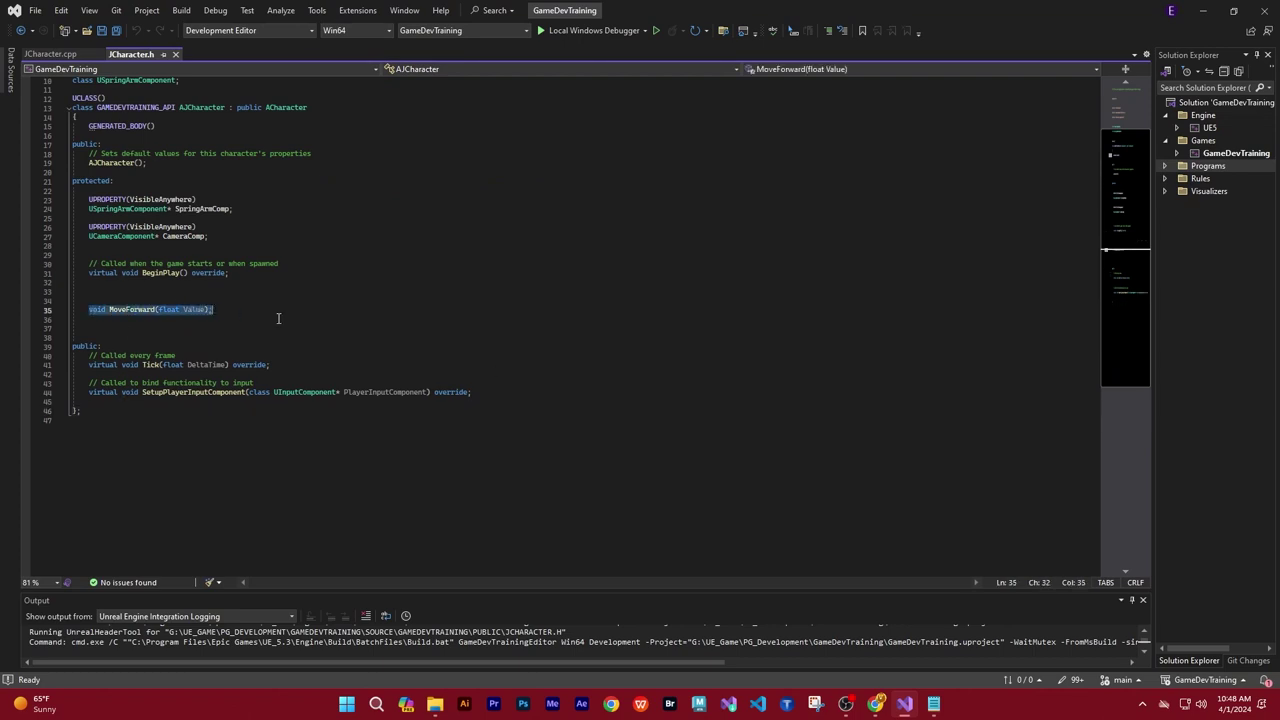
{"action": "left_click", "coordinate": [312, 321]}
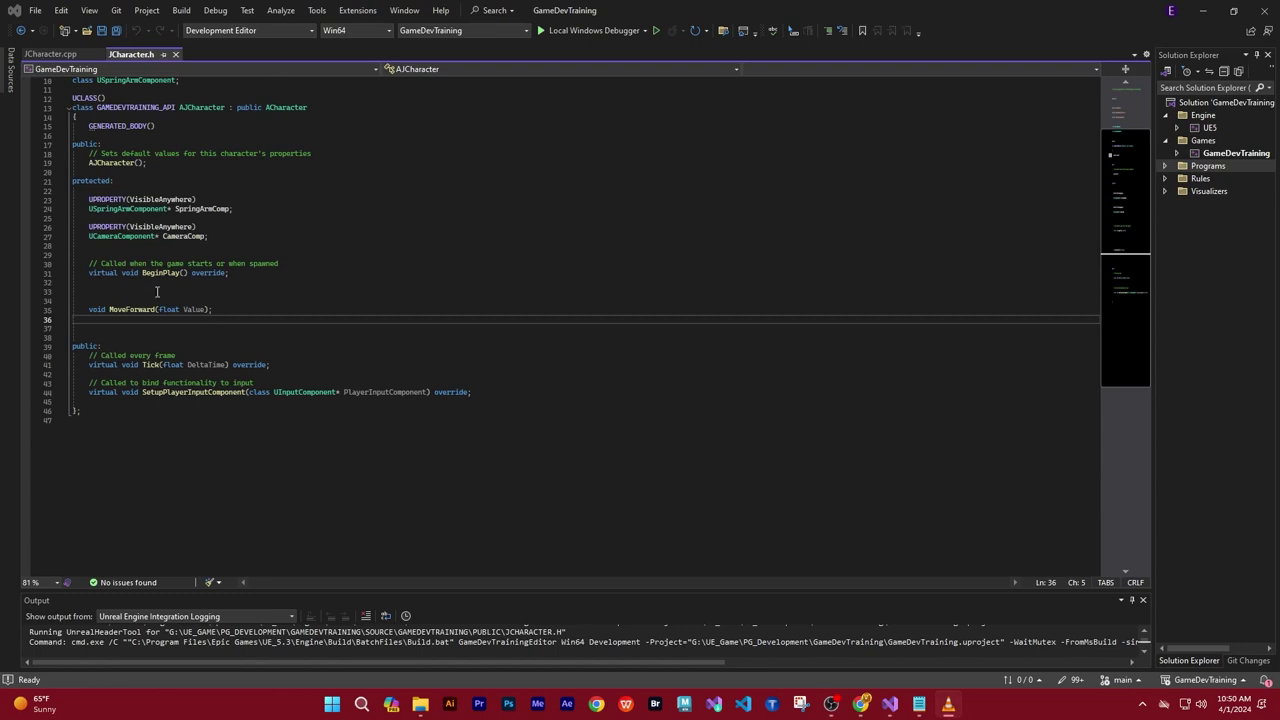
Step: Below the MoveForward binding in JCharacter.cpp, start PlayerInputComponent->BindAxis("Turn", this, &
{"action": "left_click", "coordinate": [61, 54]}
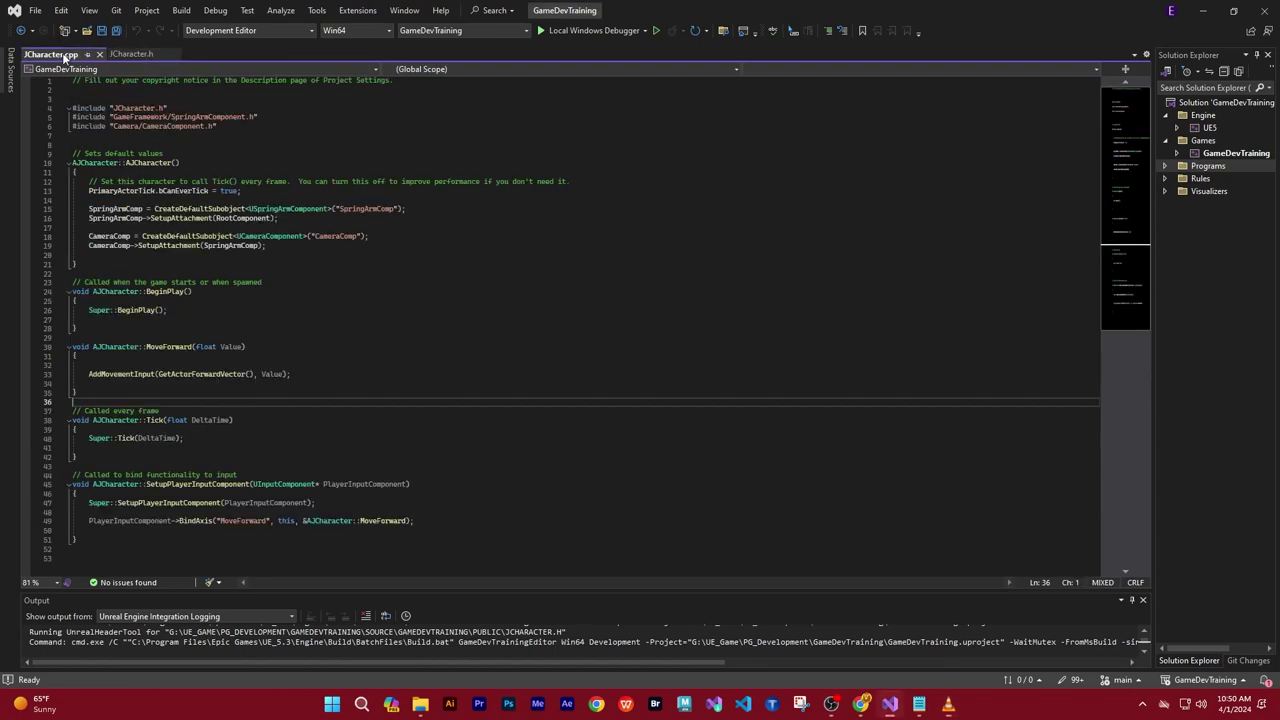
{"action": "scroll", "coordinate": [500, 385], "scroll_direction": "down", "scroll_amount": 3}
{"action": "left_click", "coordinate": [450, 467]}
{"action": "key", "text": "Return"}
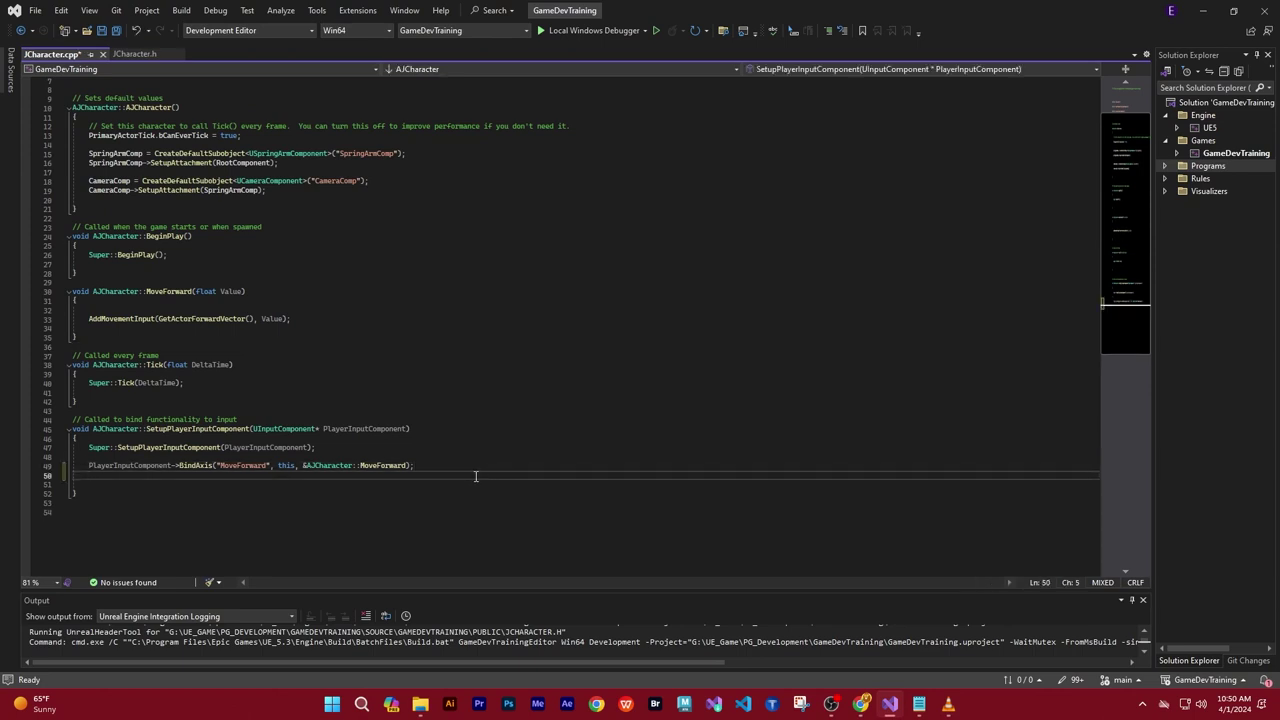
{"action": "type", "text": "Player"}
{"action": "type", "text": "I"}
{"action": "type", "text": "nput"}
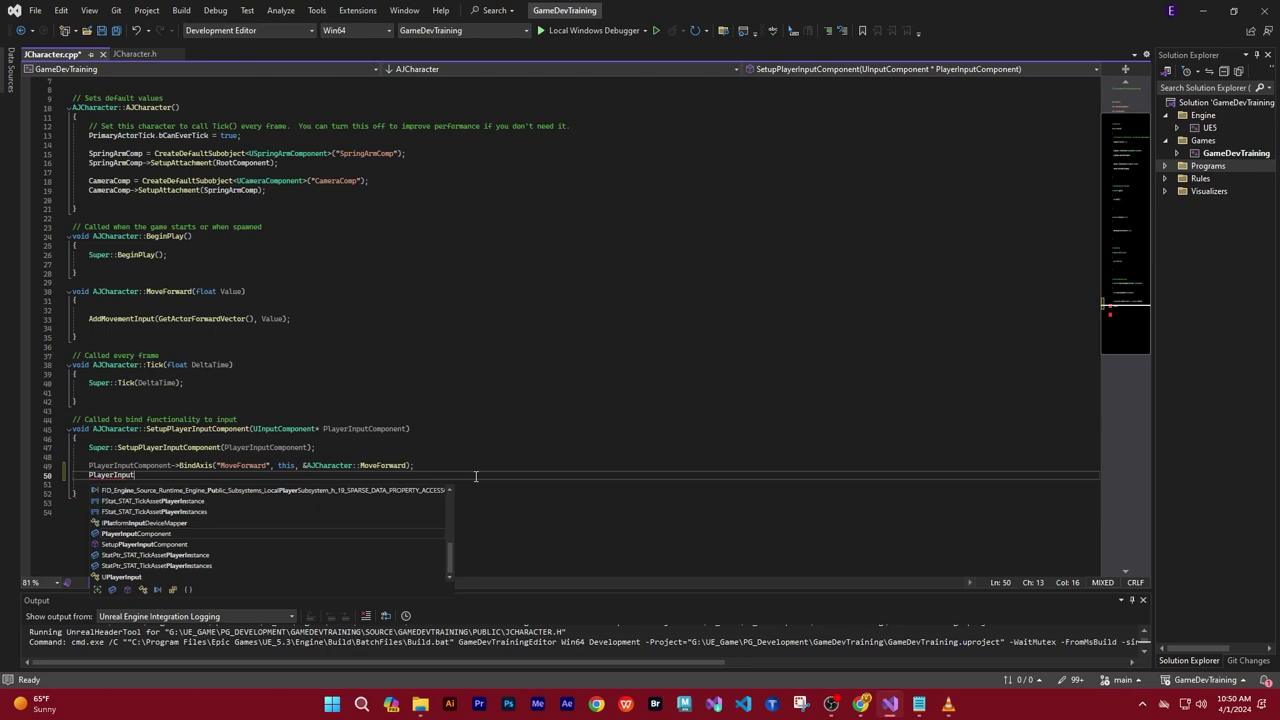
{"action": "type", "text": "C"}
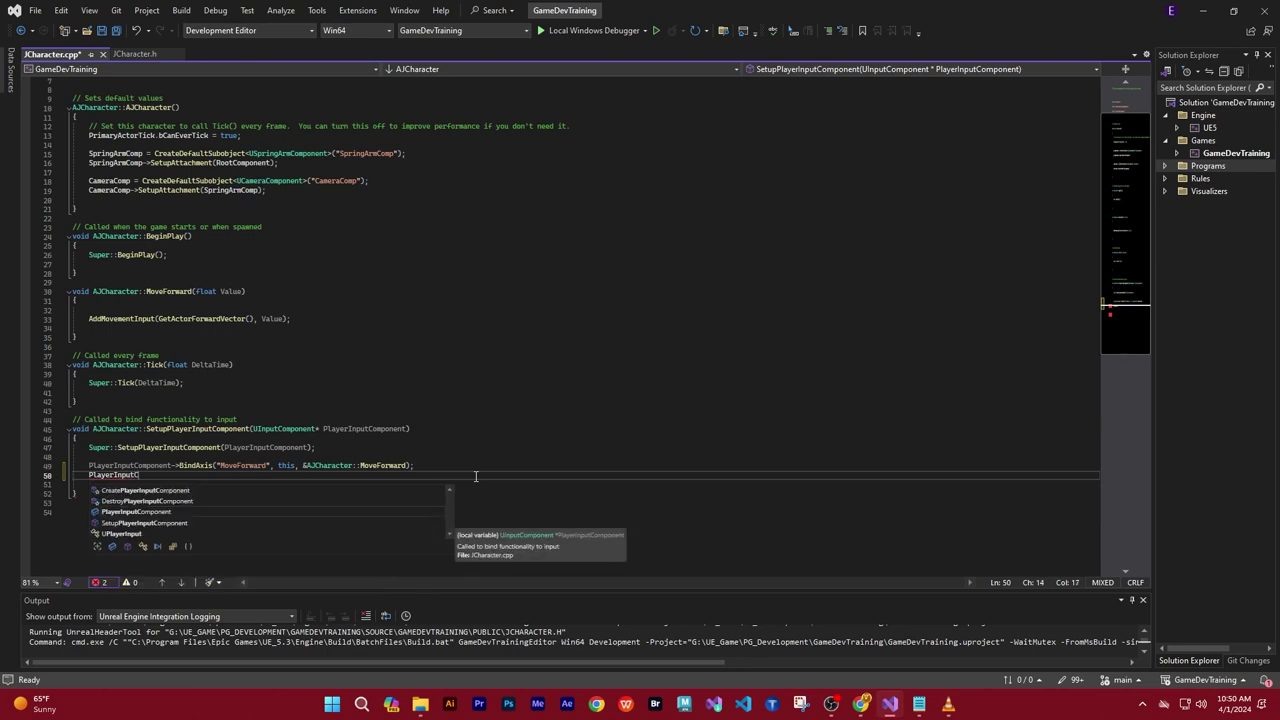
{"action": "type", "text": "omponen"}
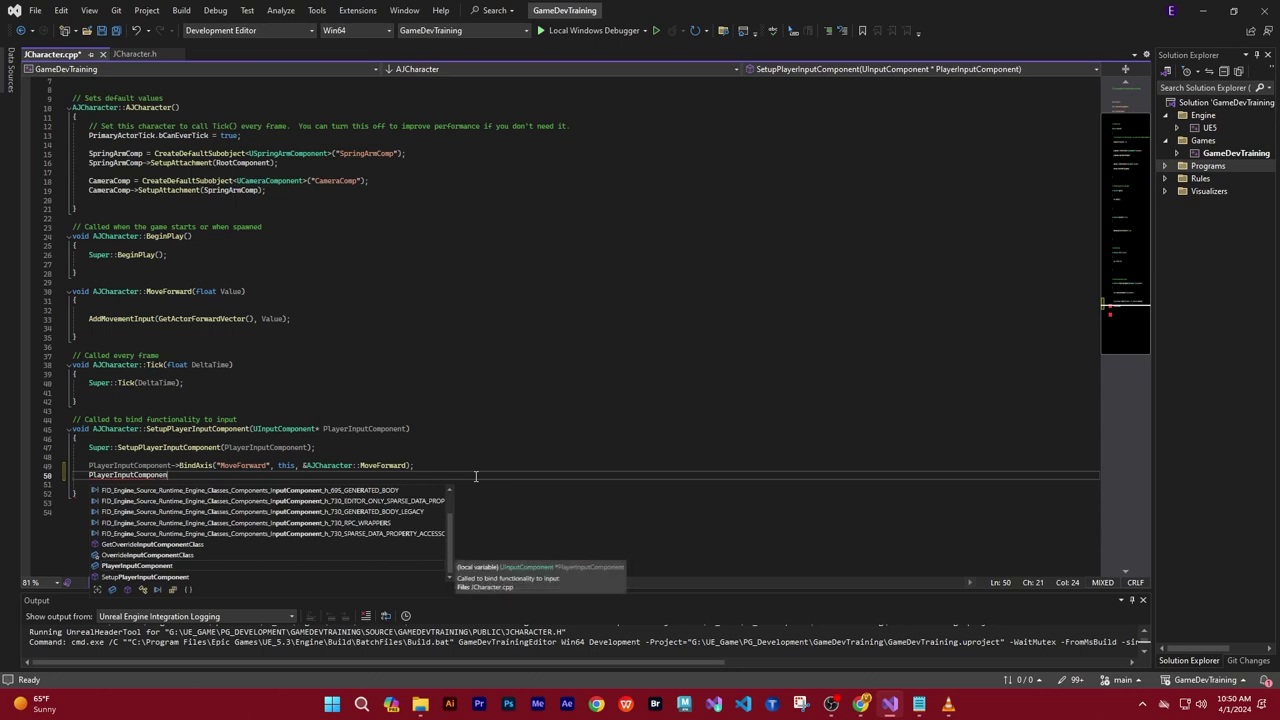
{"action": "type", "text": "t"}
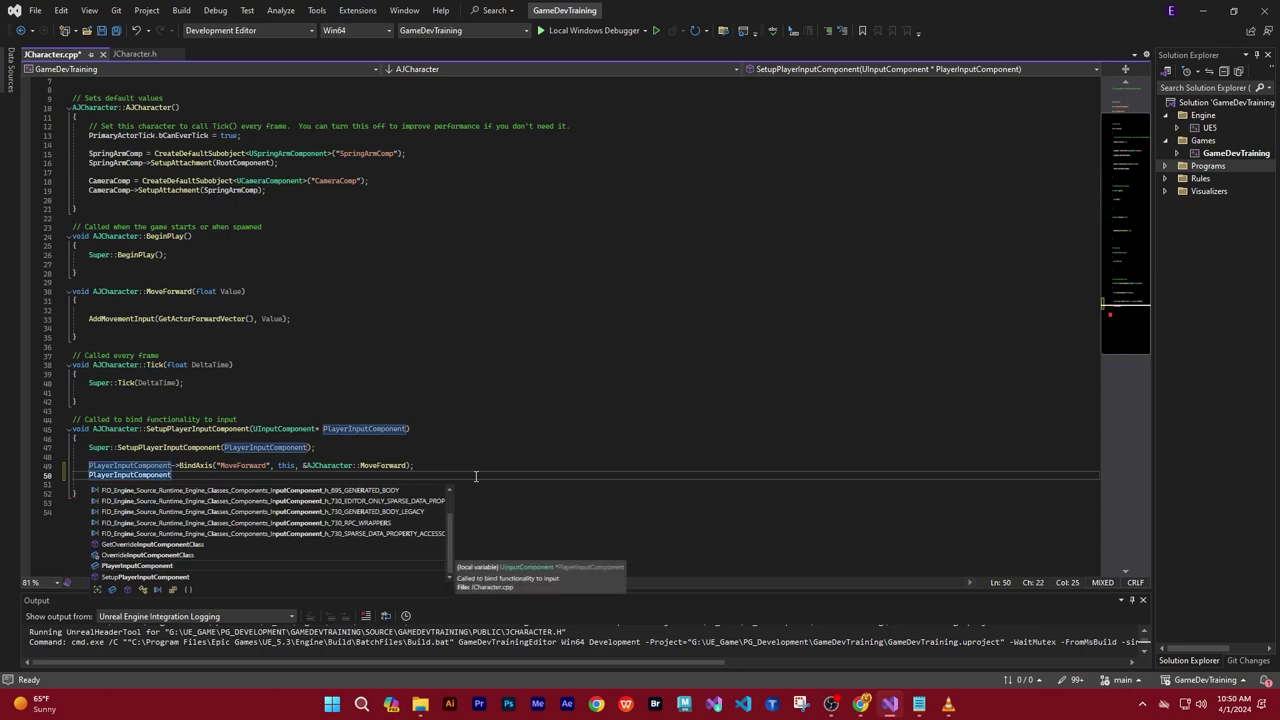
{"action": "type", "text": "->"}
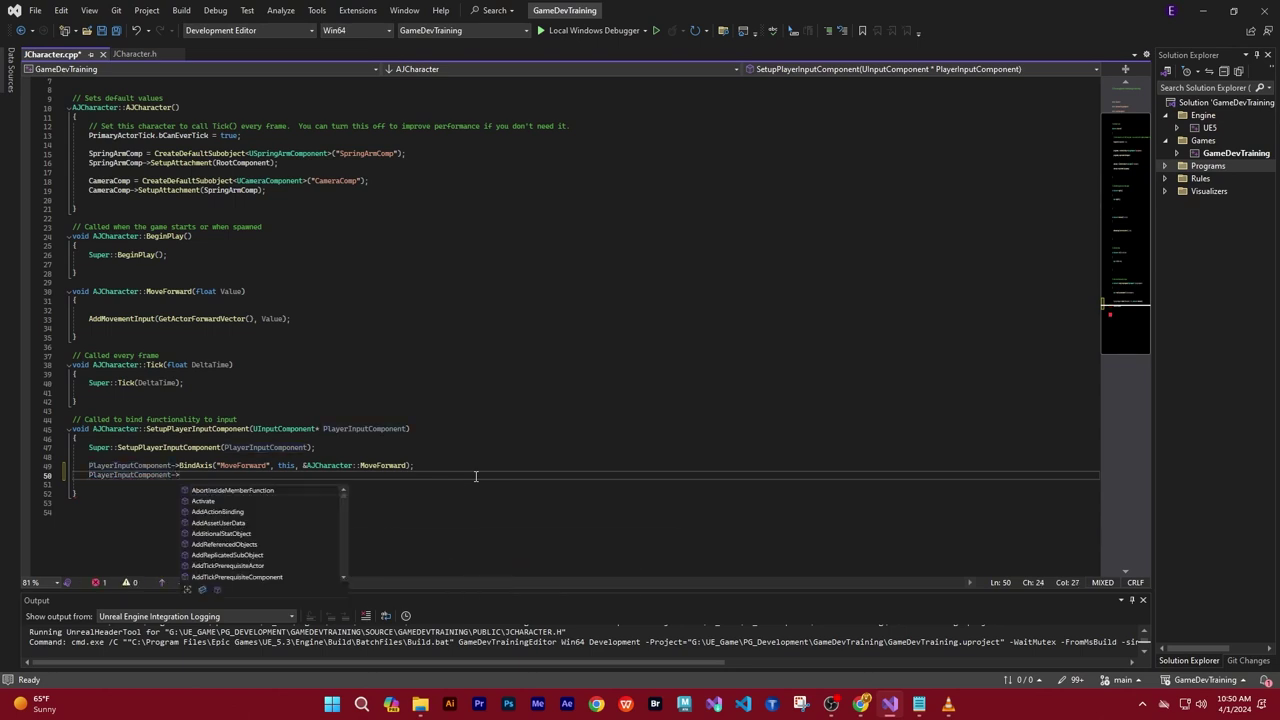
{"action": "type", "text": "B"}
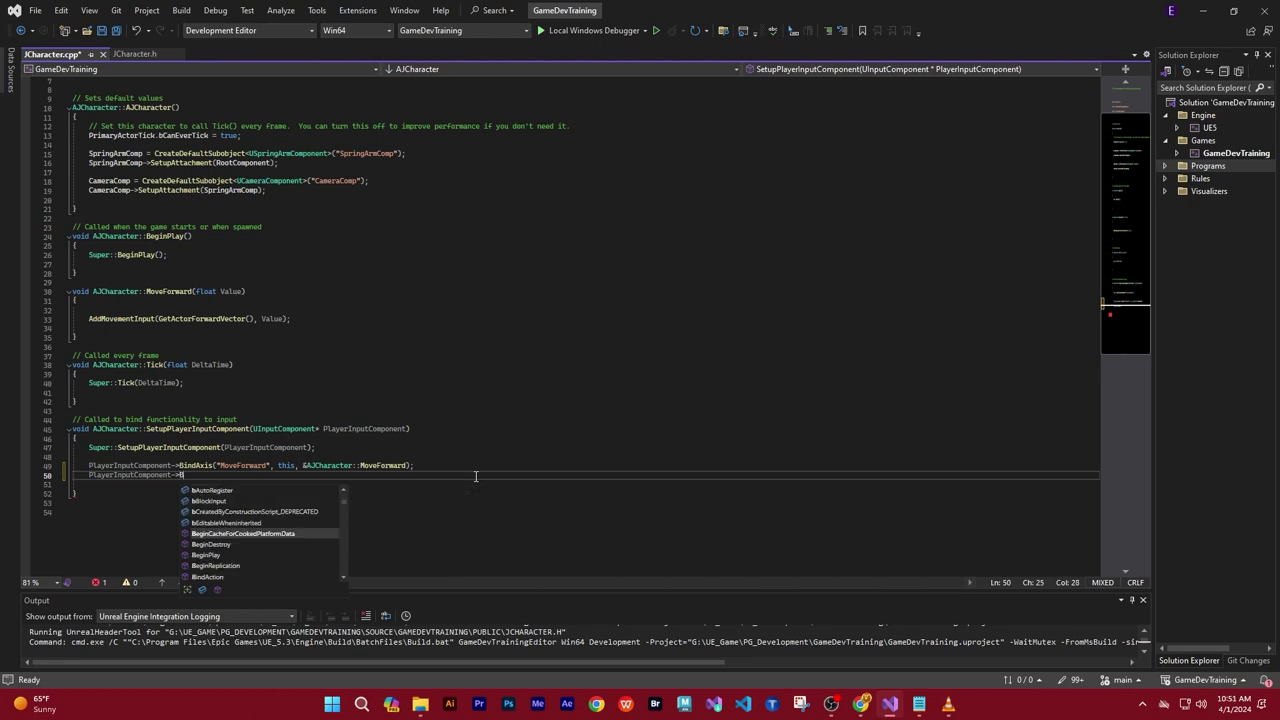
{"action": "type", "text": "indAxis"}
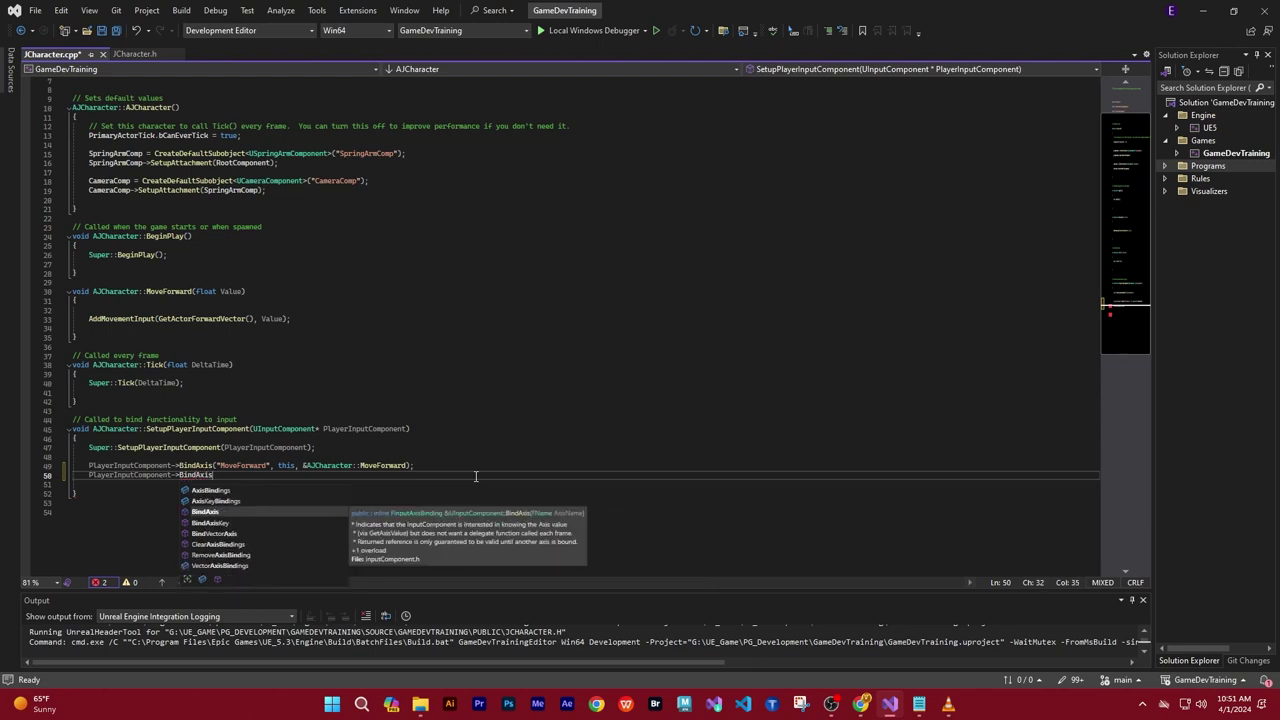
{"action": "type", "text": "("}
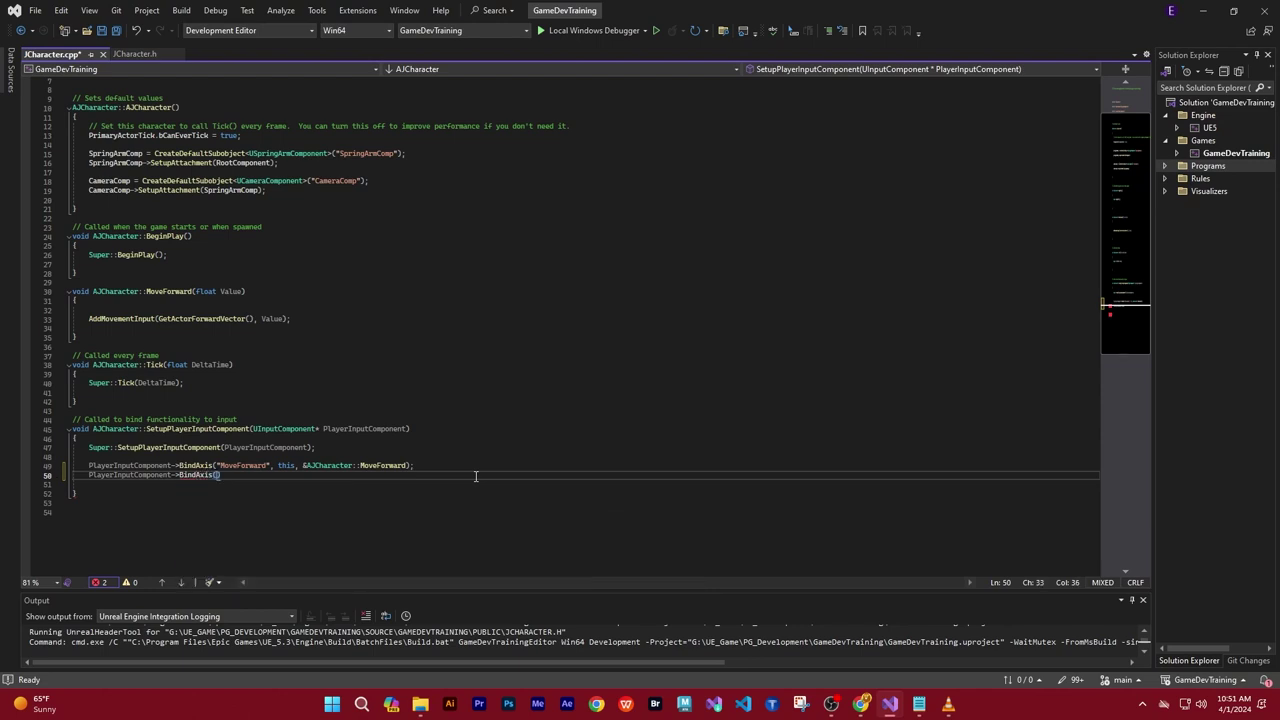
{"action": "type", "text": "\"Turn"}
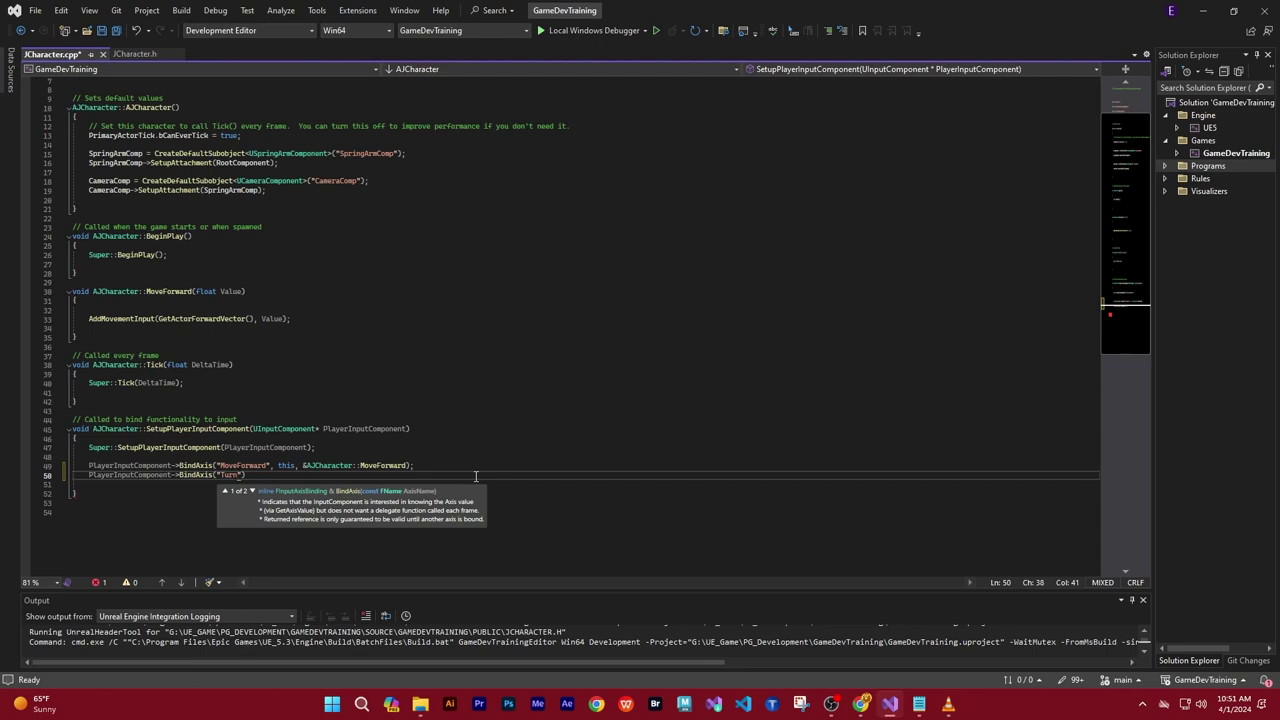
{"action": "type", "text": "\""}
{"action": "type", "text": ","}
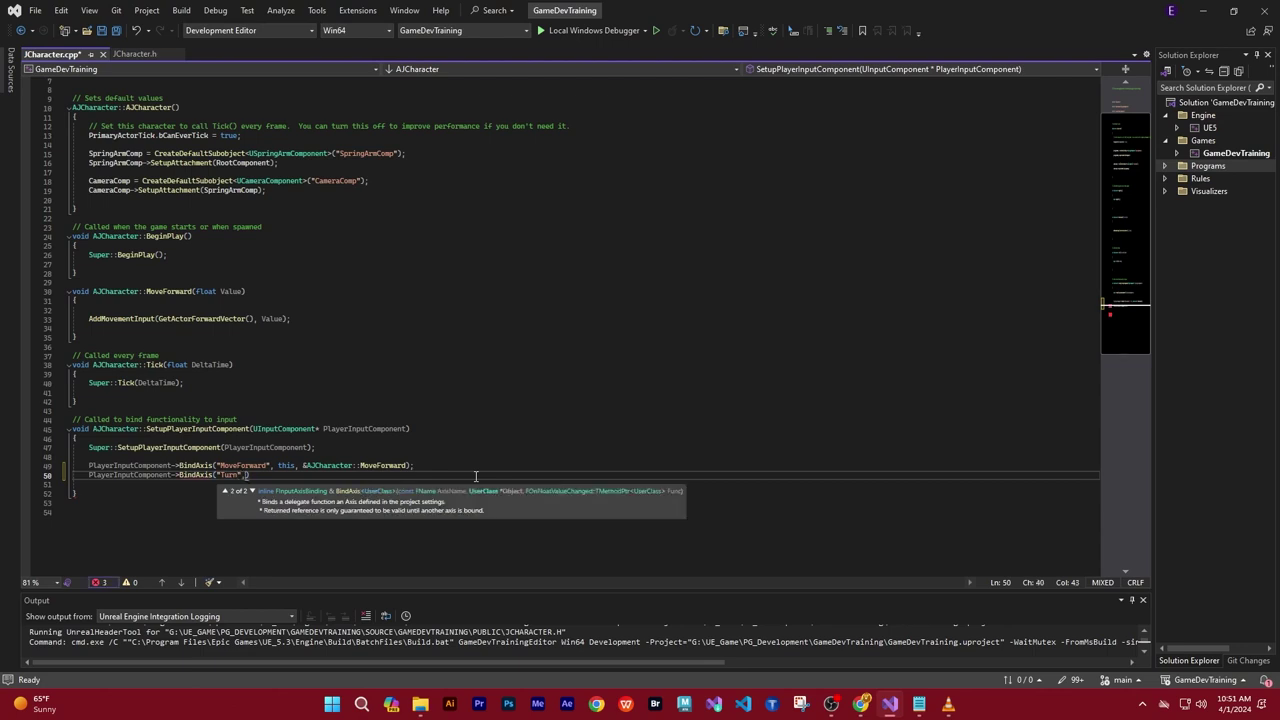
{"action": "type", "text": " this"}
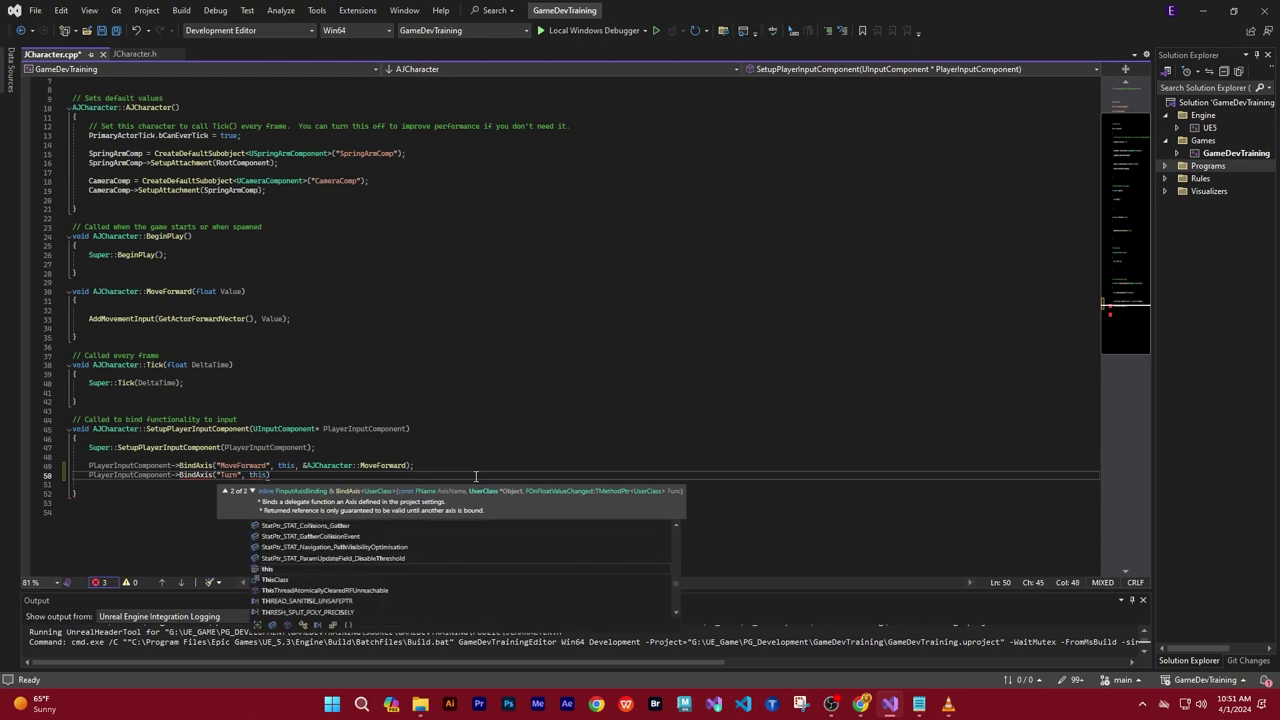
{"action": "type", "text": ","}
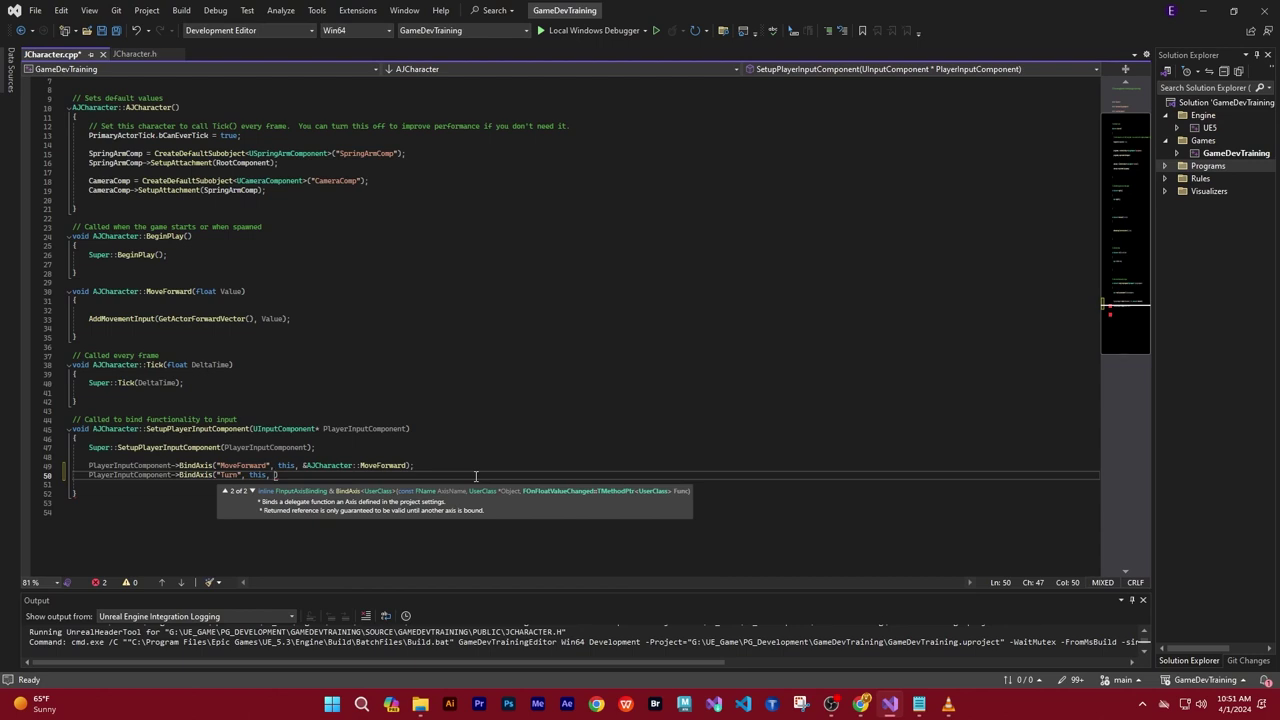
{"action": "type", "text": " &"}
Step: Finish the Turn binding with APawn::AddControllerYawInput and a closing semicolon
{"action": "type", "text": "A"}
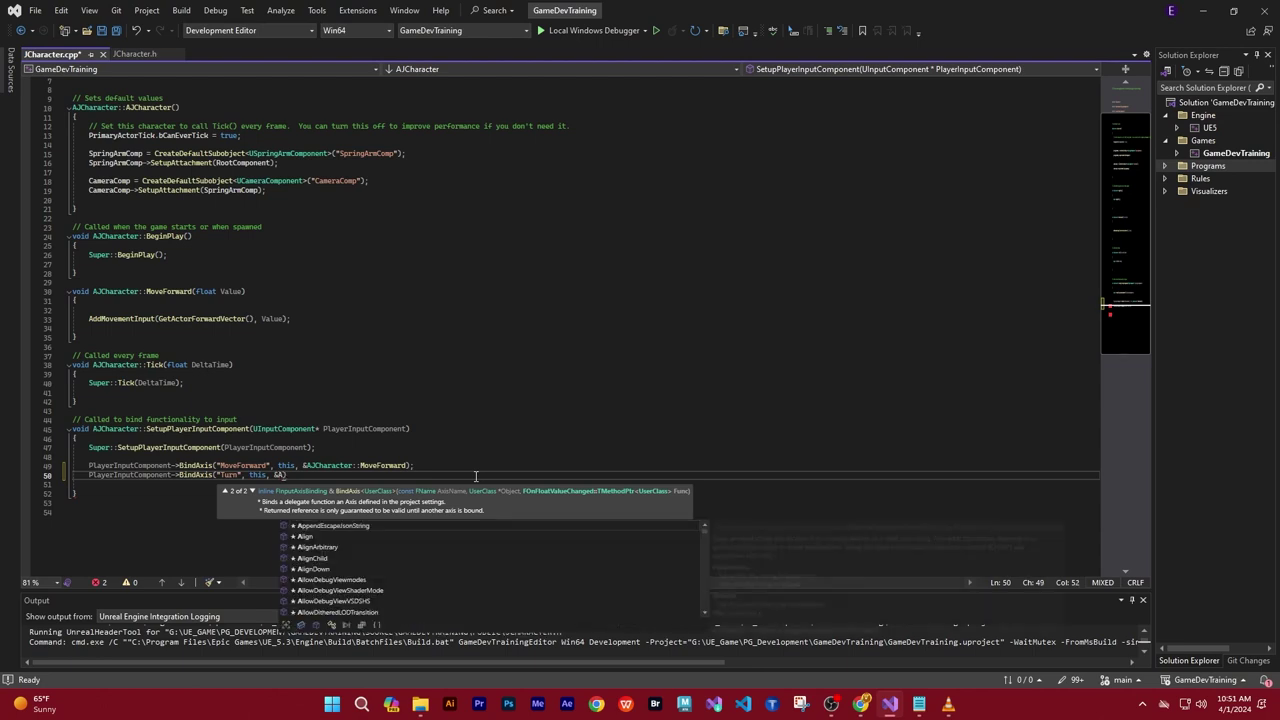
{"action": "type", "text": "Pawn"}
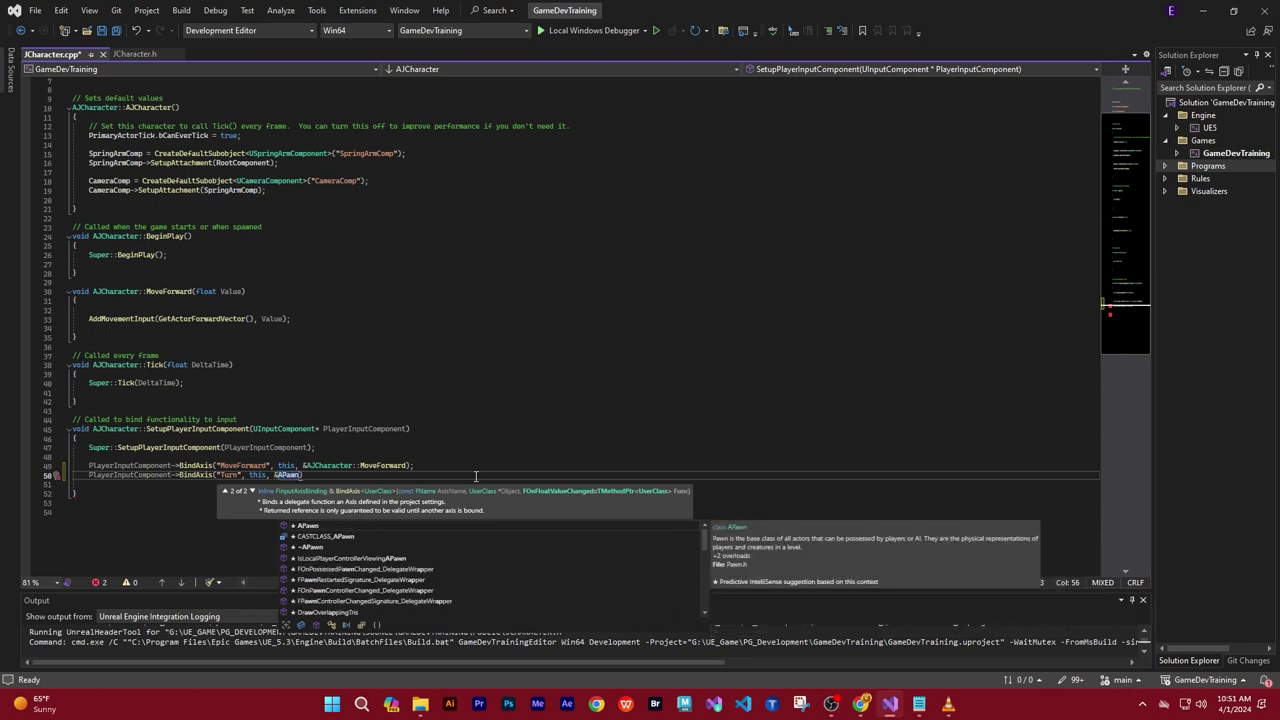
{"action": "type", "text": "::"}
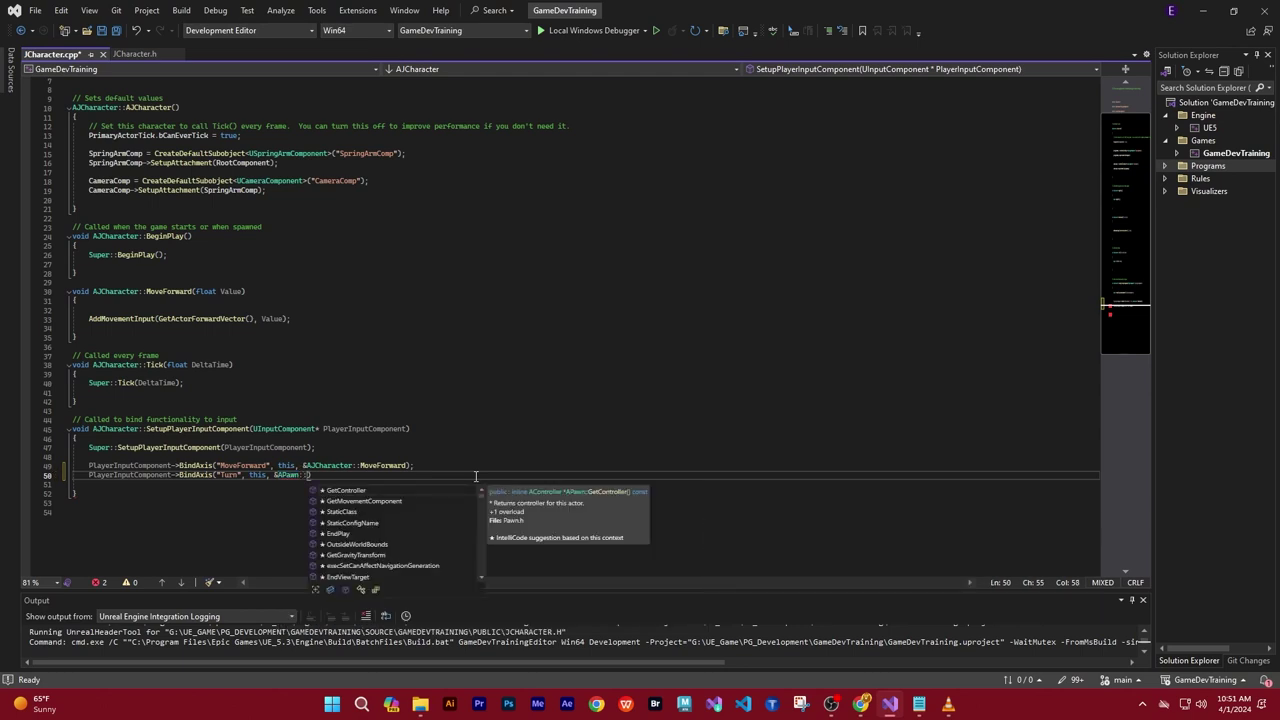
{"action": "type", "text": "Add"}
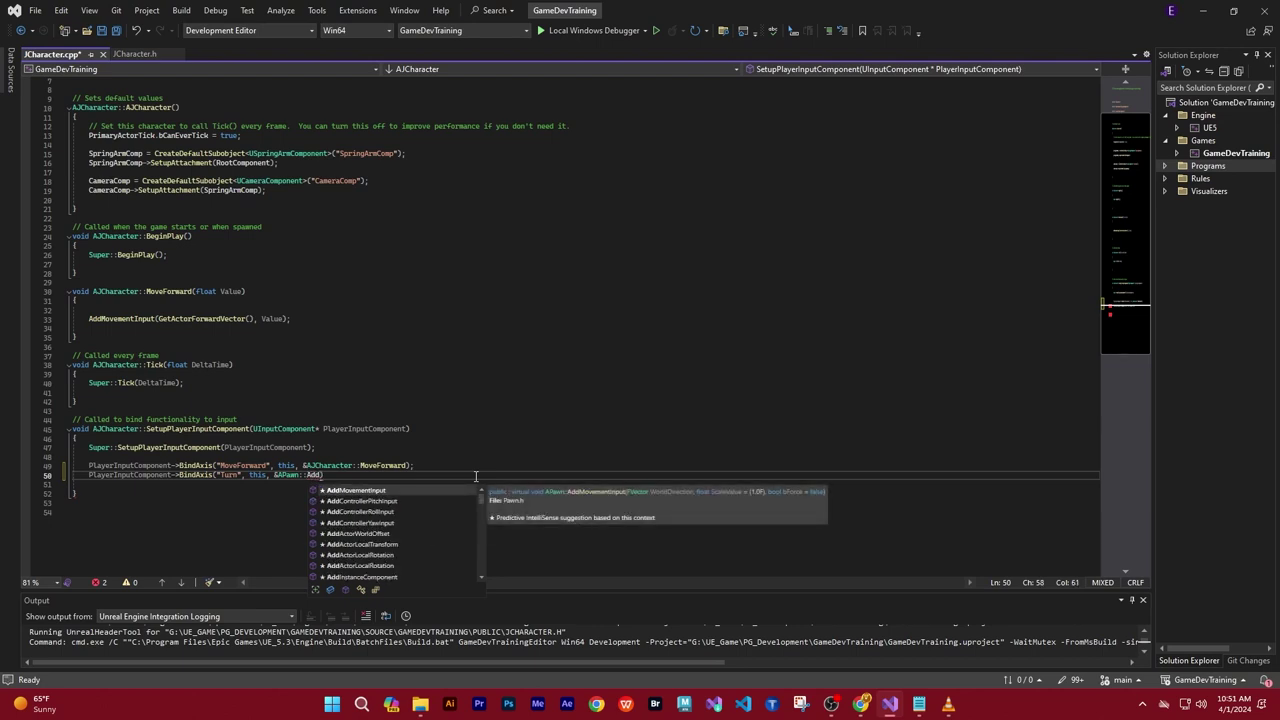
{"action": "key", "text": "Down"}
{"action": "key", "text": "Down"}
{"action": "key", "text": "Down"}
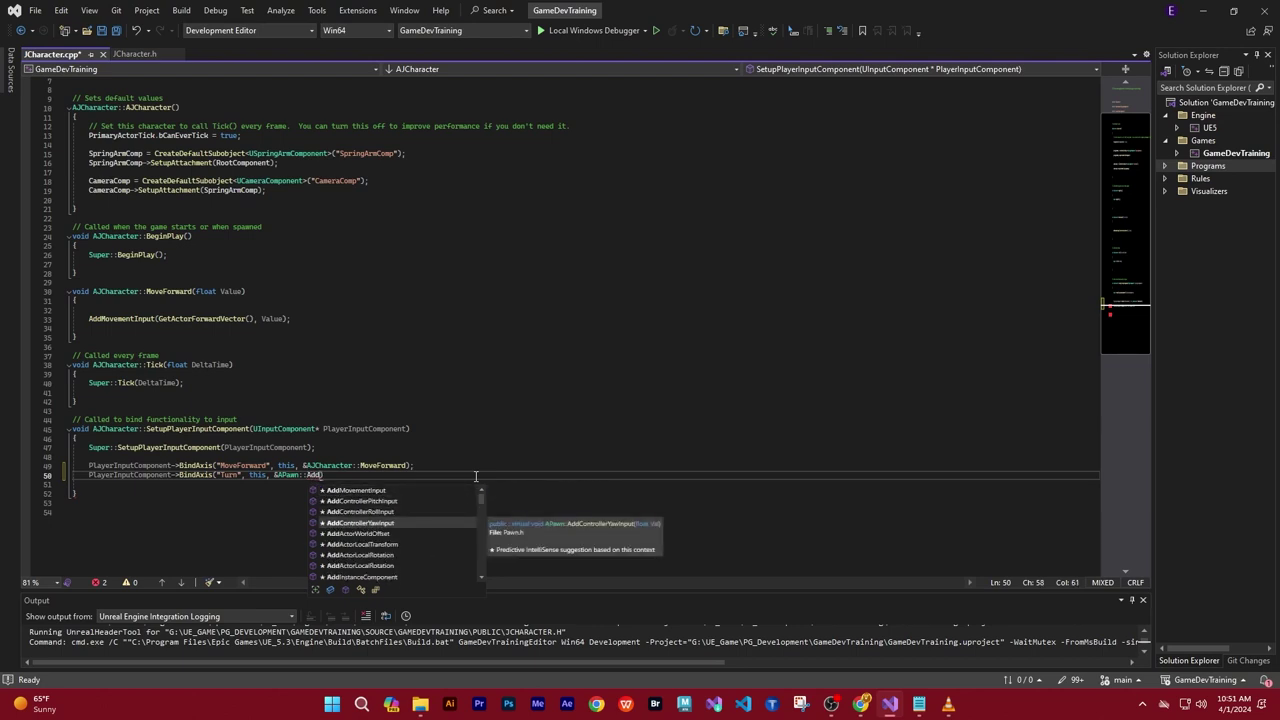
{"action": "key", "text": "Tab"}
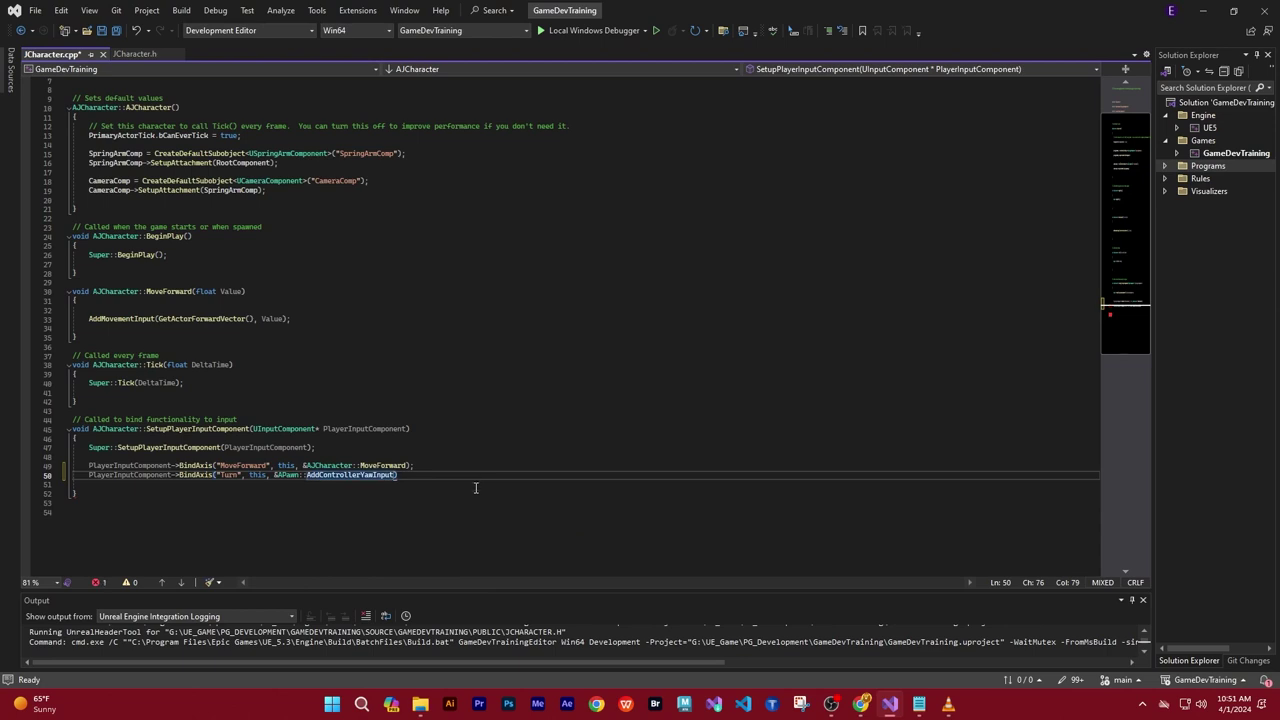
{"action": "type", "text": ";;"}
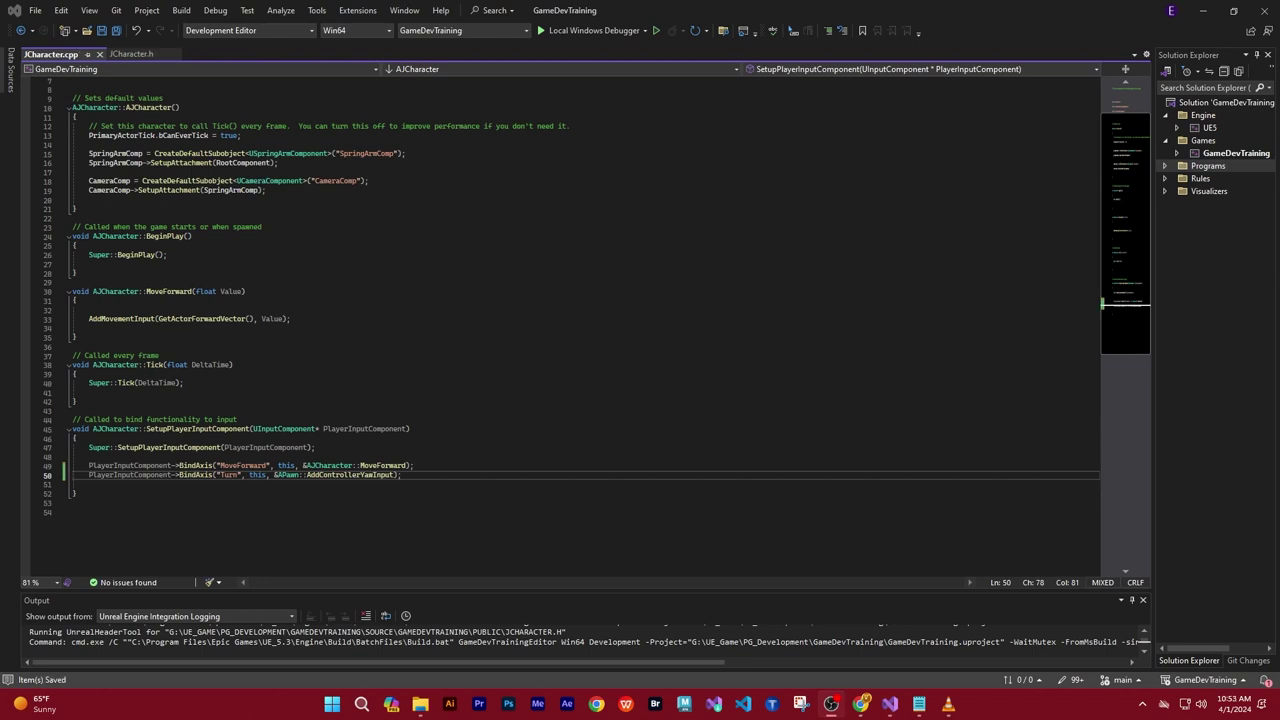
Step: Save all open files with File > Save All
{"action": "left_click", "coordinate": [724, 9]}
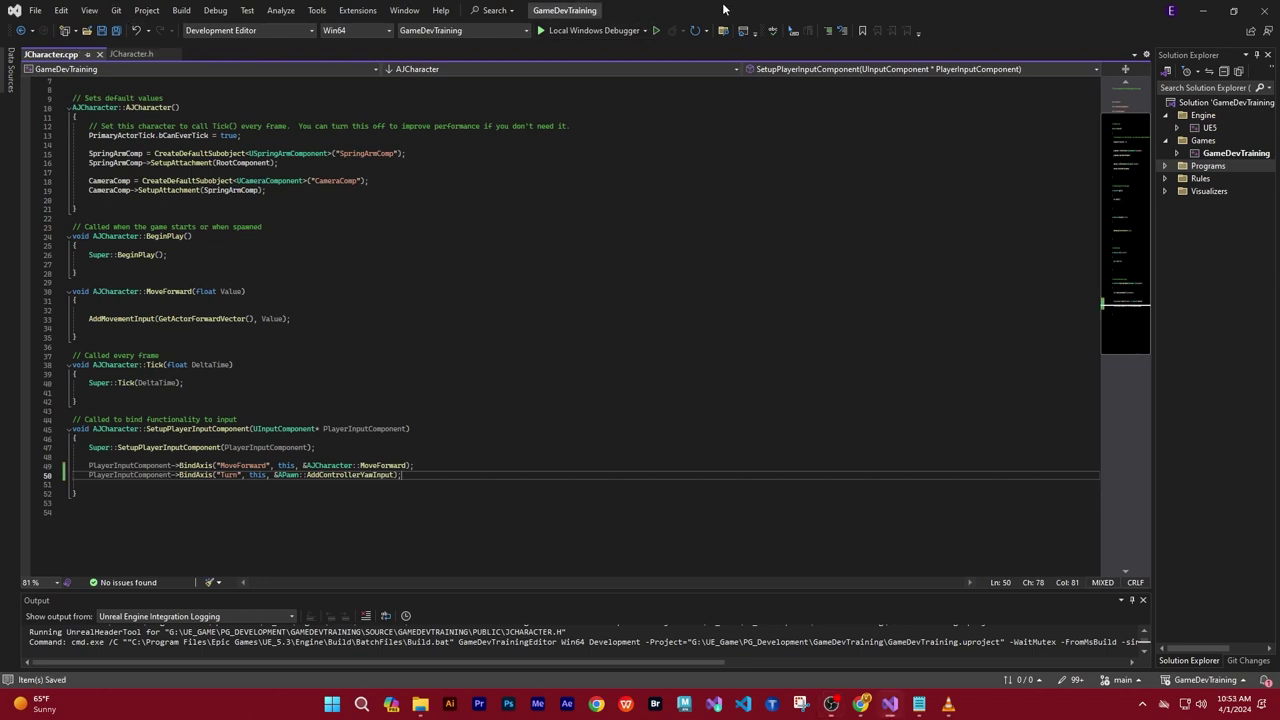
{"action": "left_click", "coordinate": [33, 12]}
{"action": "left_click", "coordinate": [60, 197]}
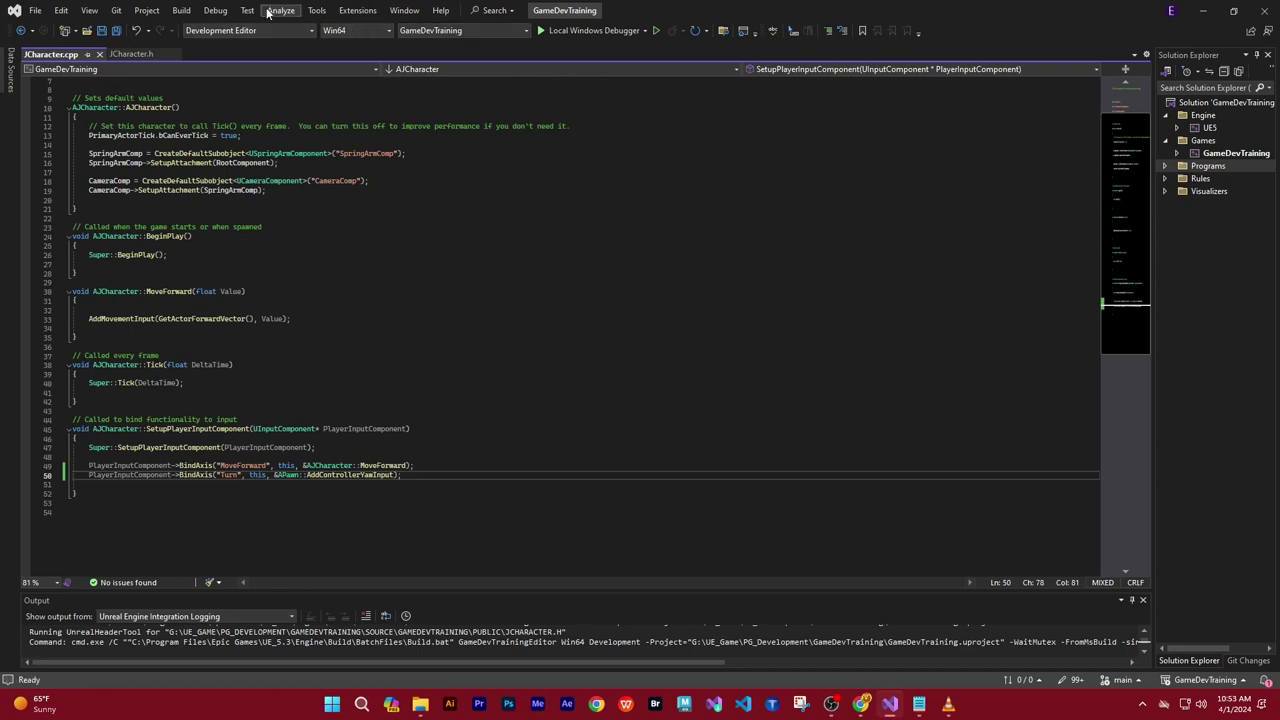
Step: Build and launch the Unreal editor with Debug > Start Debugging
{"action": "left_click", "coordinate": [214, 13]}
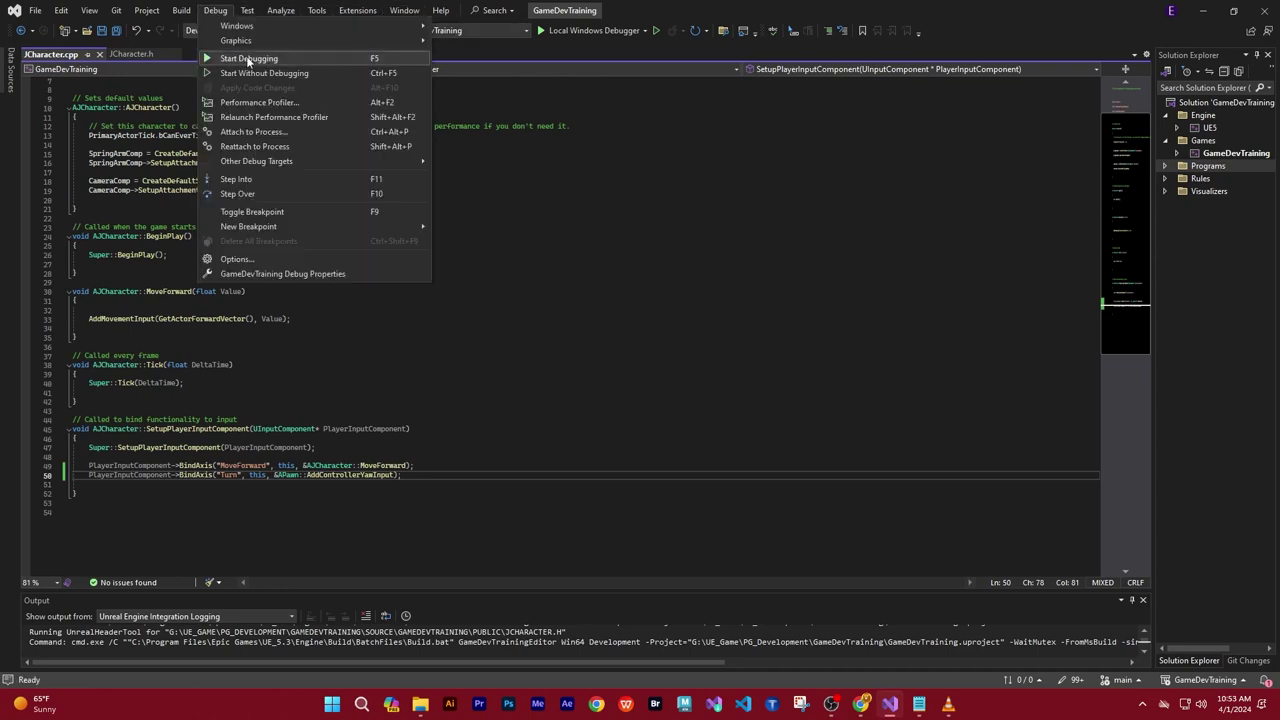
{"action": "left_click", "coordinate": [250, 58]}
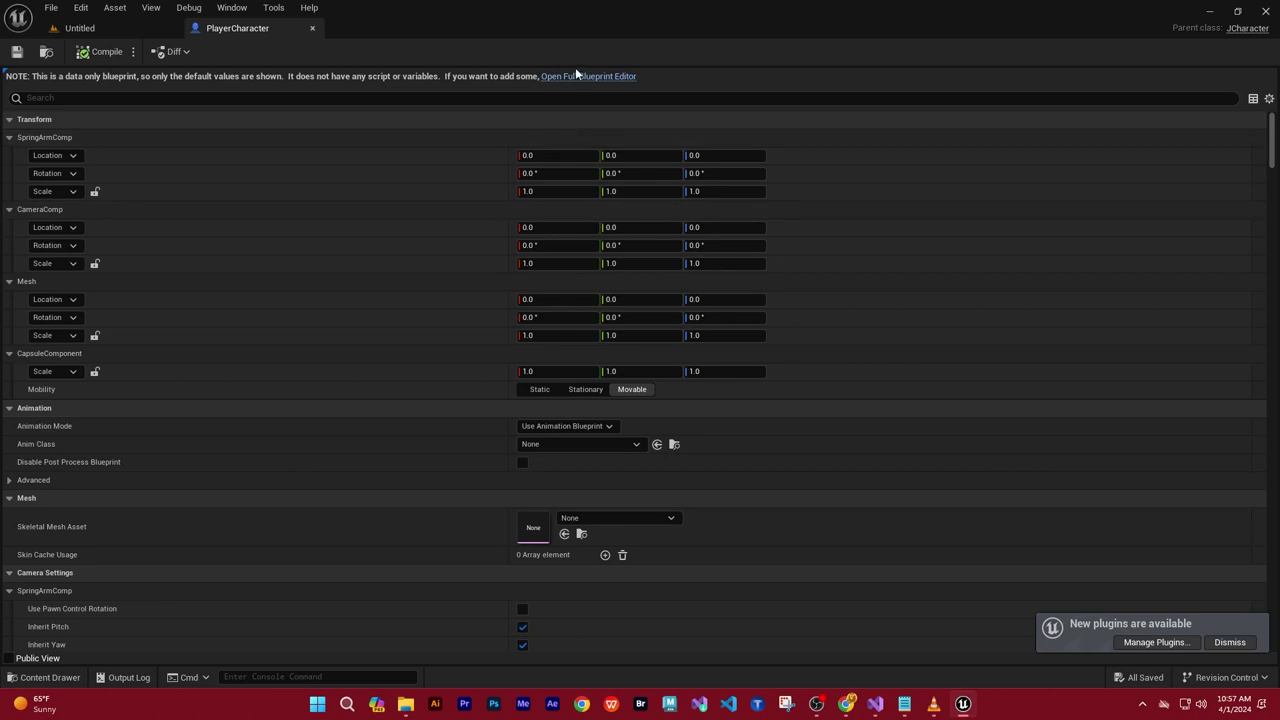
Step: Open PlayerCharacter in the full Blueprint Editor and orbit its Viewport around the capsule
{"action": "left_click", "coordinate": [590, 125]}
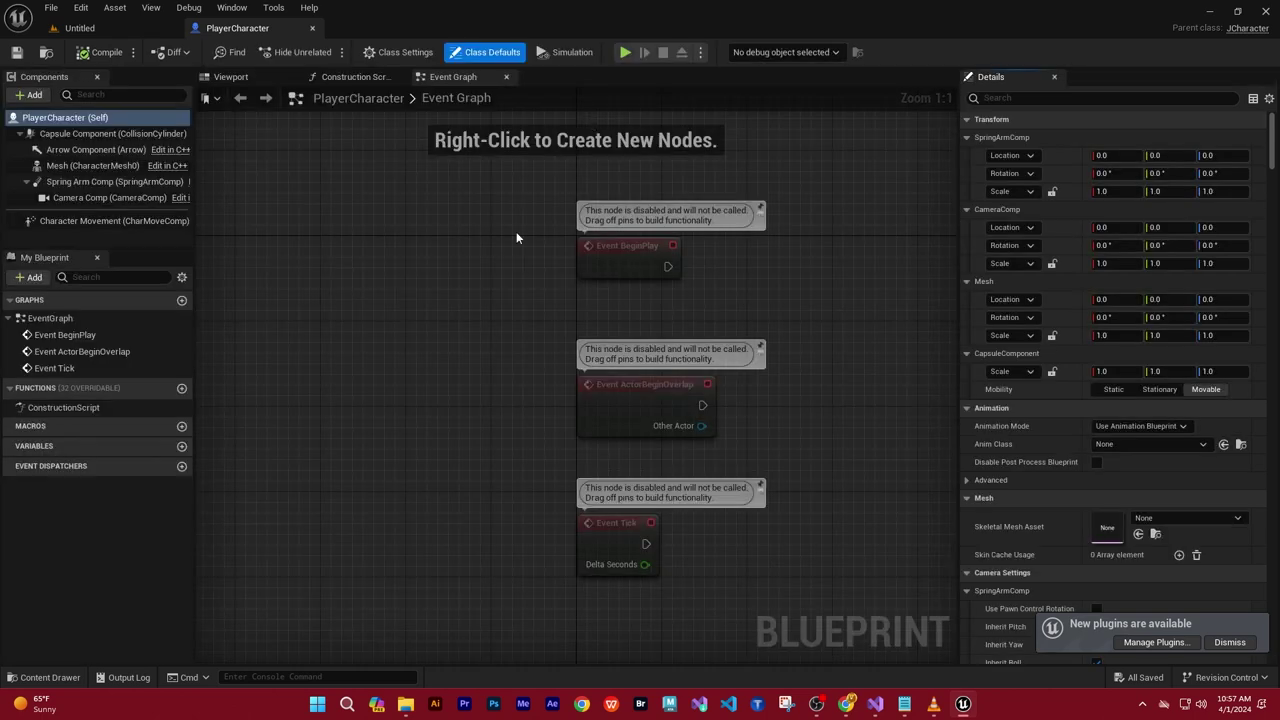
{"action": "left_click", "coordinate": [227, 78]}
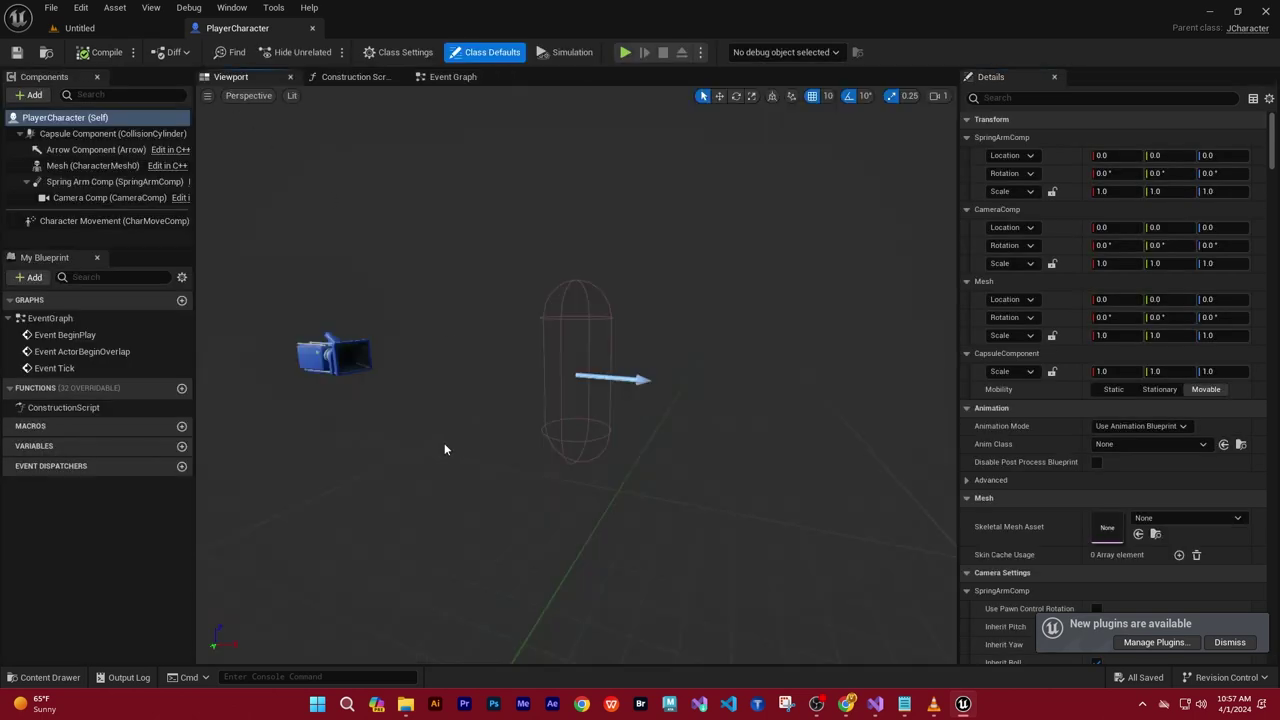
{"action": "mouse_move", "coordinate": [418, 479]}
{"action": "left_mouse_down"}
{"action": "mouse_move", "coordinate": [460, 504]}
{"action": "mouse_move", "coordinate": [232, 178]}
{"action": "left_mouse_up"}
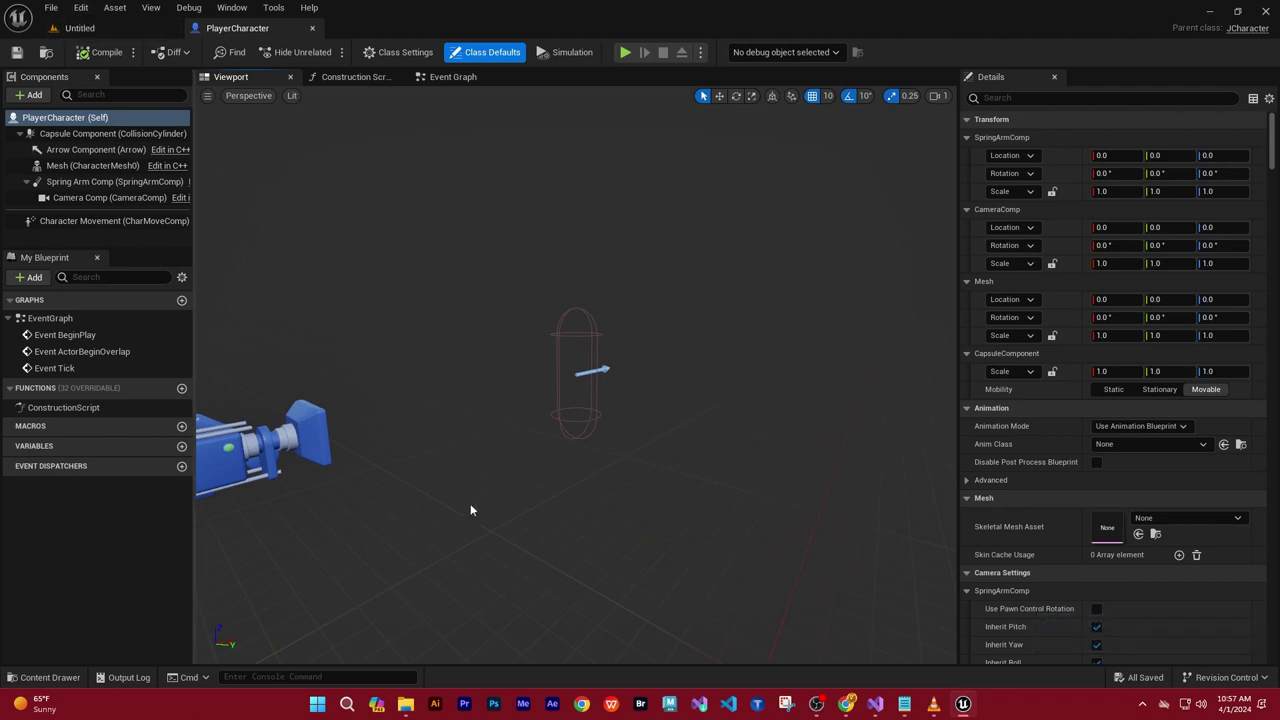
Step: Open TestLevel from PG_GameDev > Maps in the Content Drawer and view it in the level editor
{"action": "key", "text": "ctrl+space"}
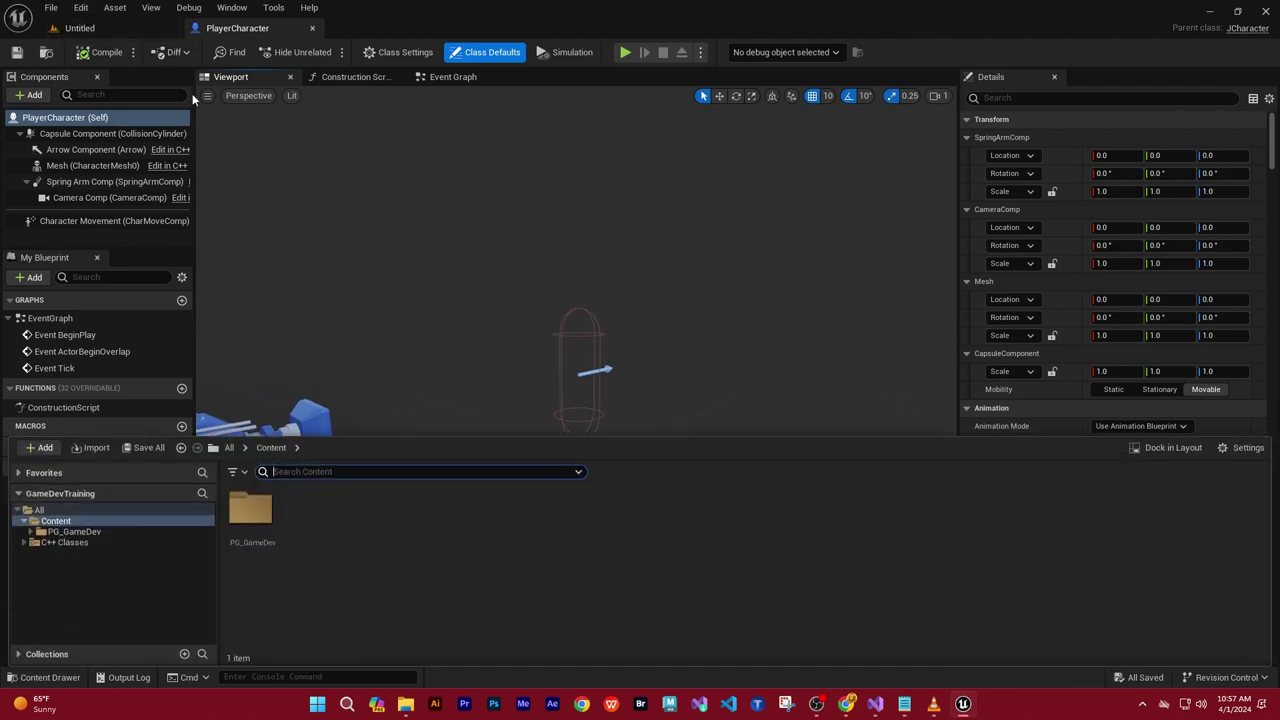
{"action": "double_click", "coordinate": [250, 510]}
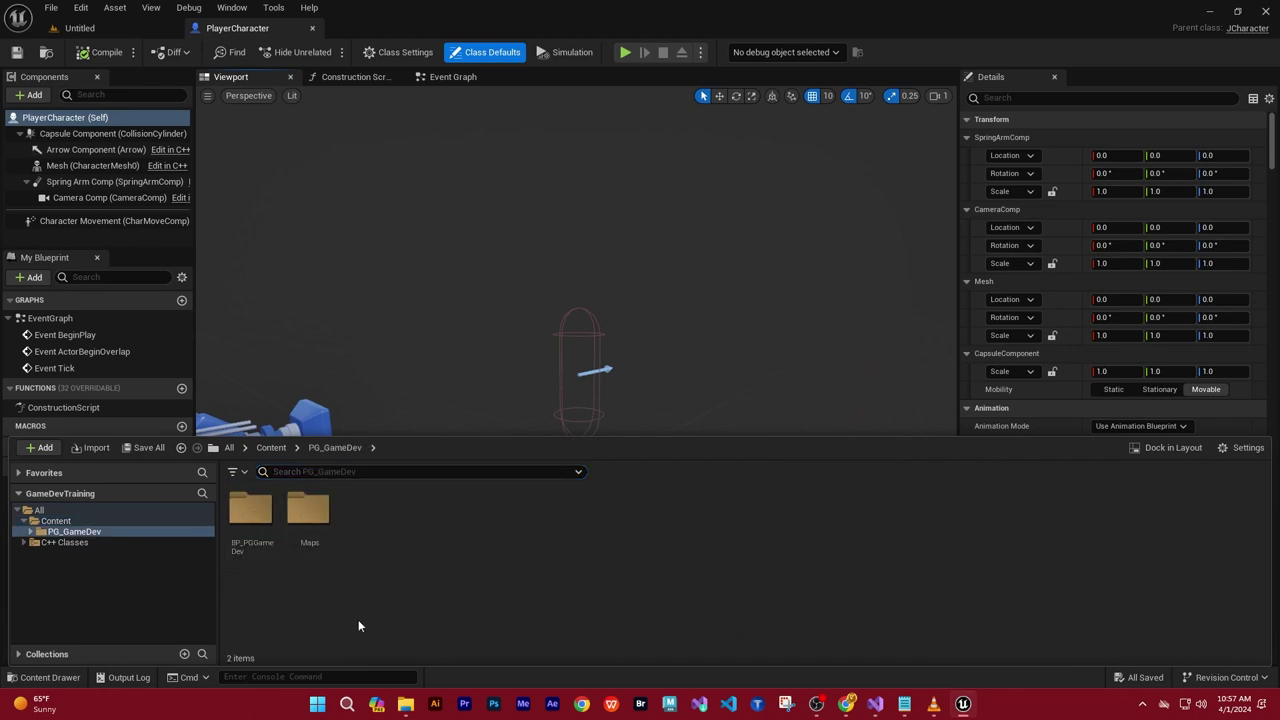
{"action": "double_click", "coordinate": [312, 513]}
{"action": "double_click", "coordinate": [251, 512]}
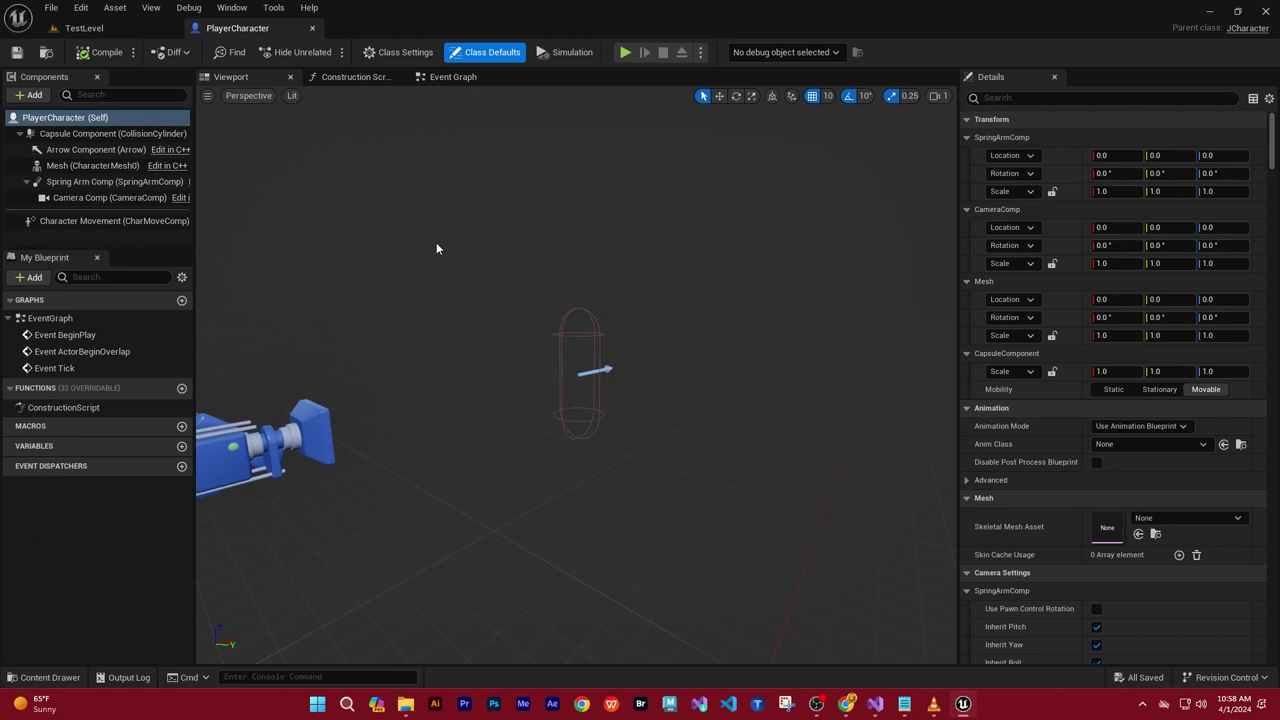
{"action": "left_click", "coordinate": [82, 28]}
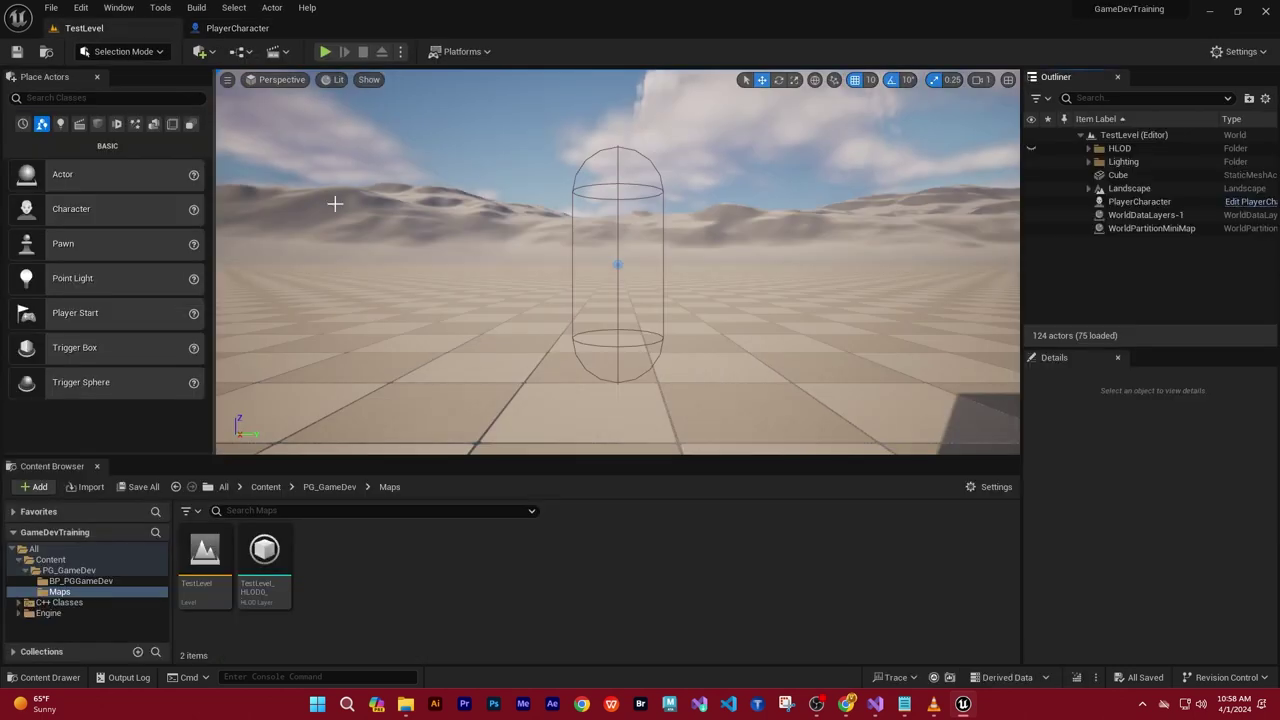
{"action": "right_click_drag", "start_coordinate": [731, 339], "coordinate": [731, 339]}
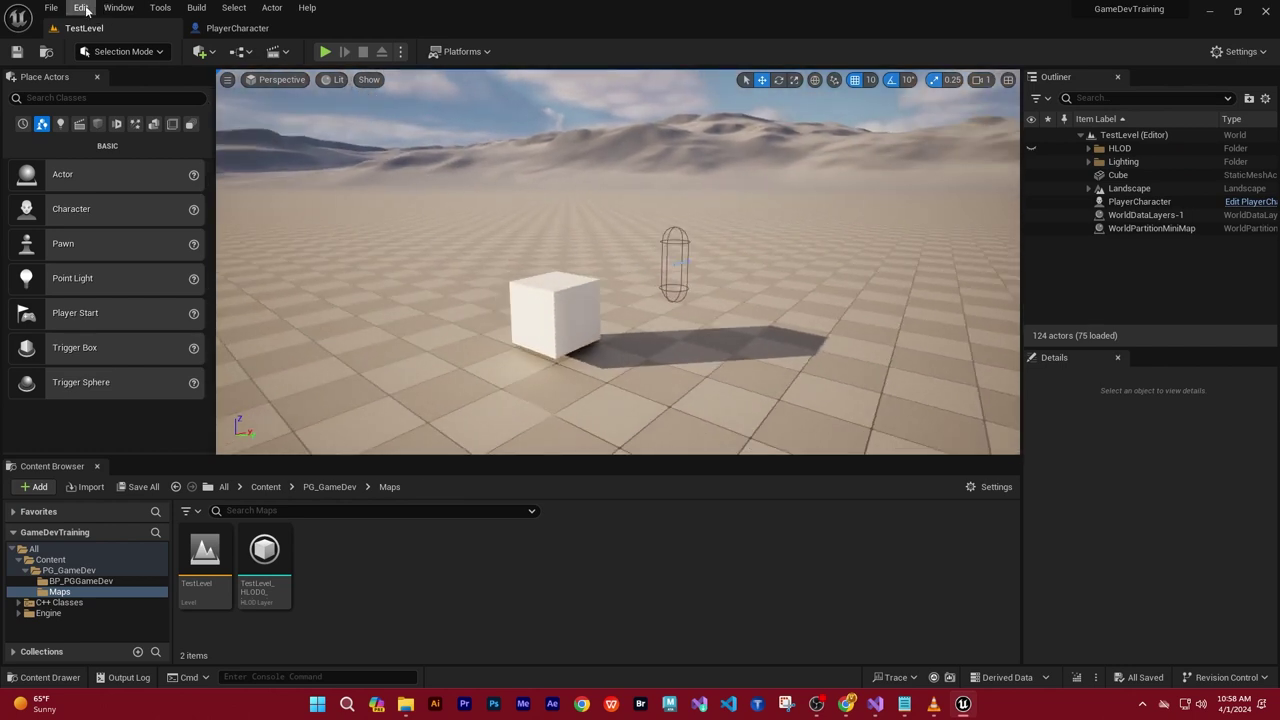
{"action": "left_click", "coordinate": [84, 9]}
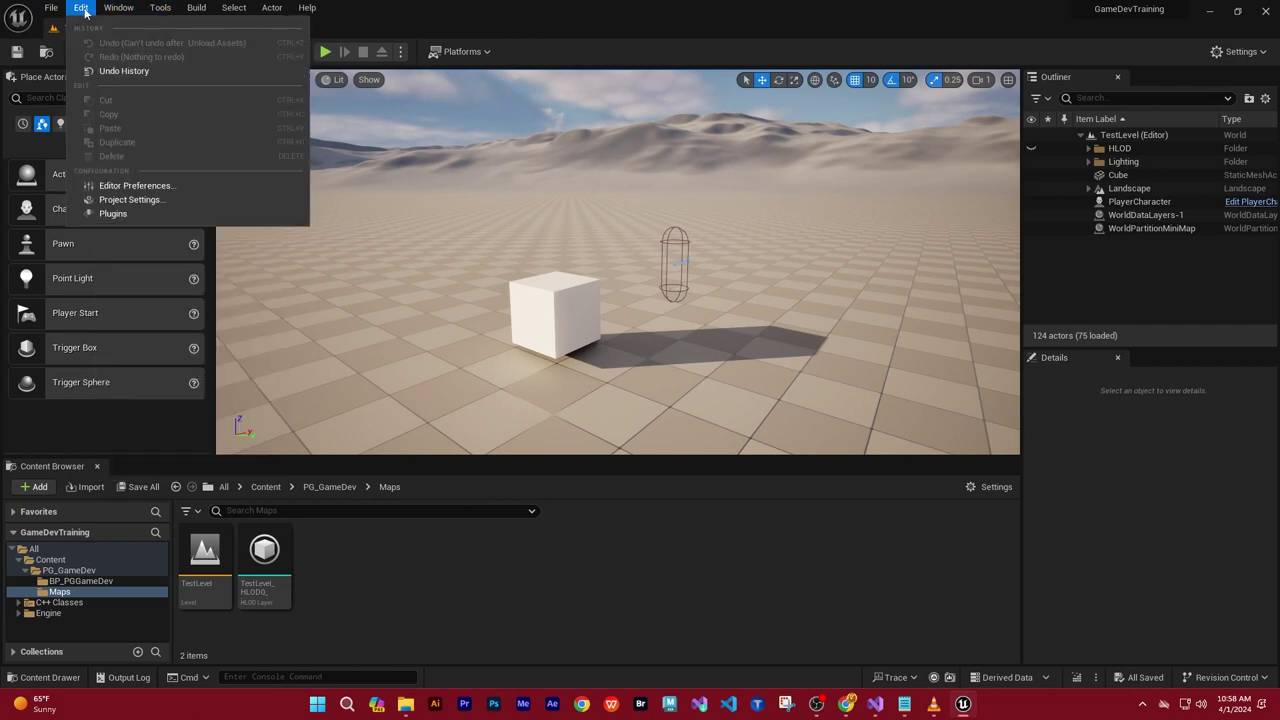
Step: Go to the Input page of Project Settings
{"action": "left_click", "coordinate": [130, 199]}
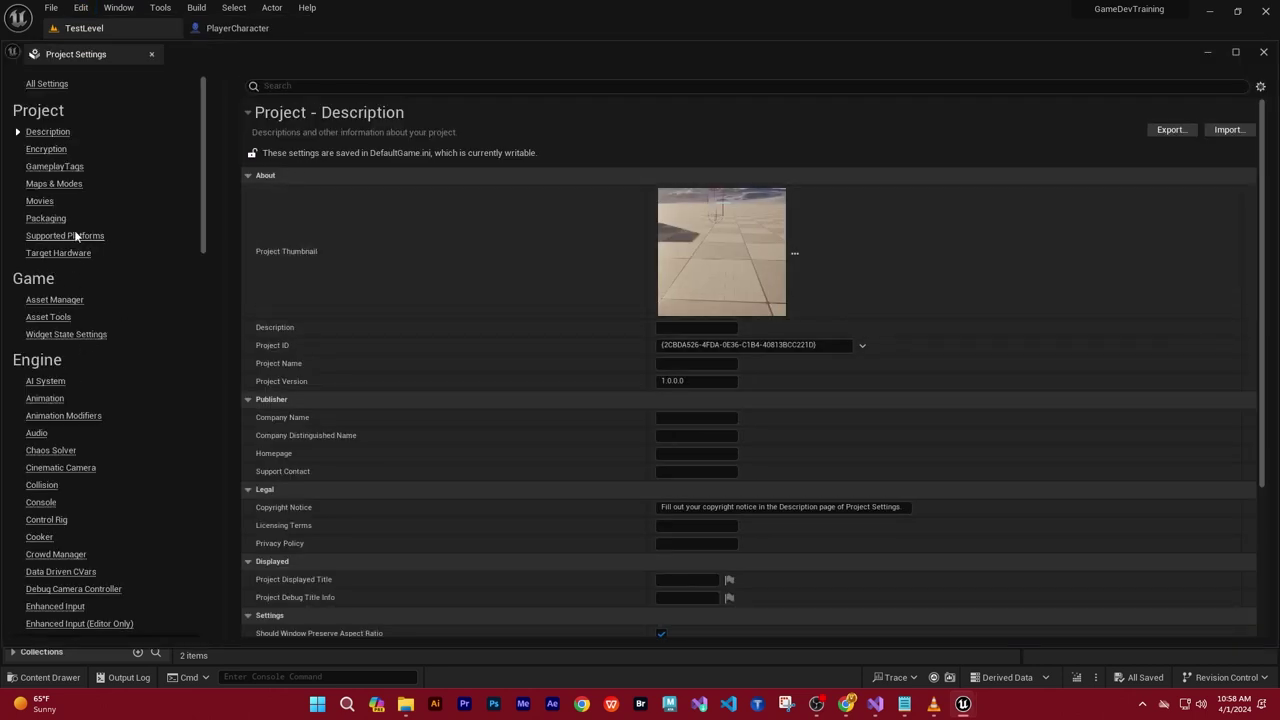
{"action": "scroll", "coordinate": [128, 493], "scroll_direction": "down", "scroll_amount": 1}
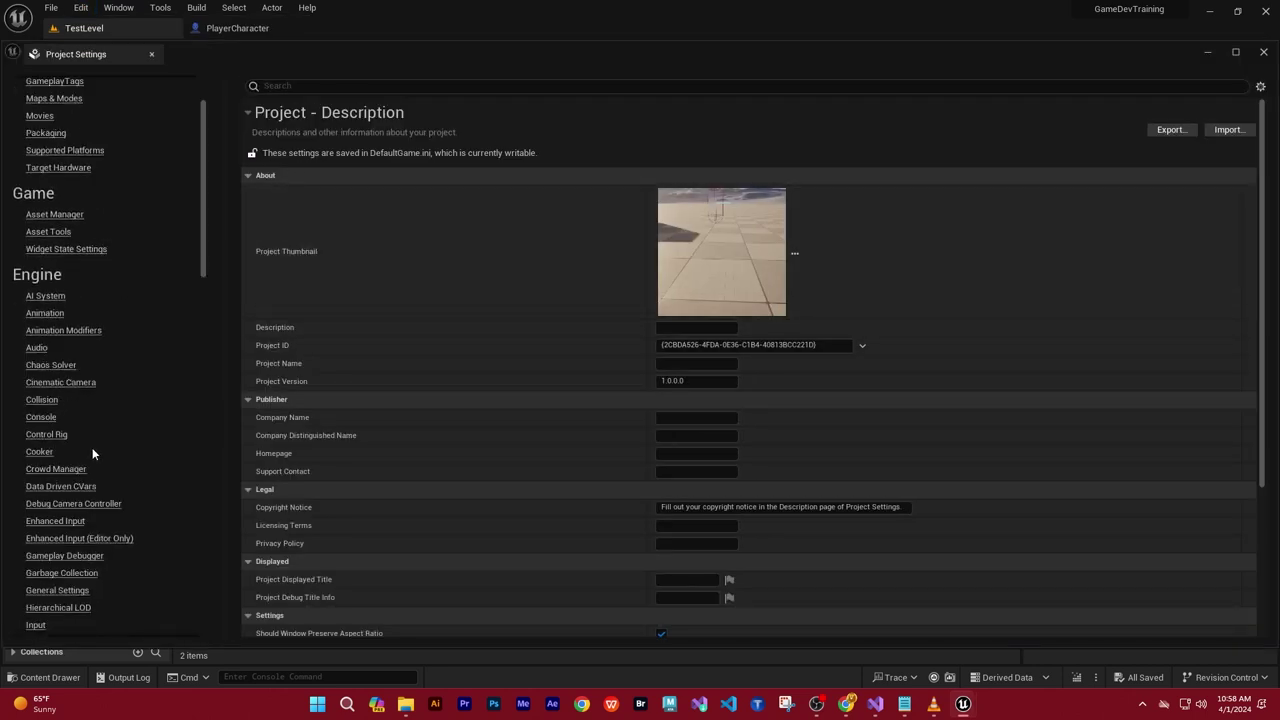
{"action": "scroll", "coordinate": [92, 447], "scroll_direction": "down", "scroll_amount": 2}
{"action": "left_click", "coordinate": [36, 582]}
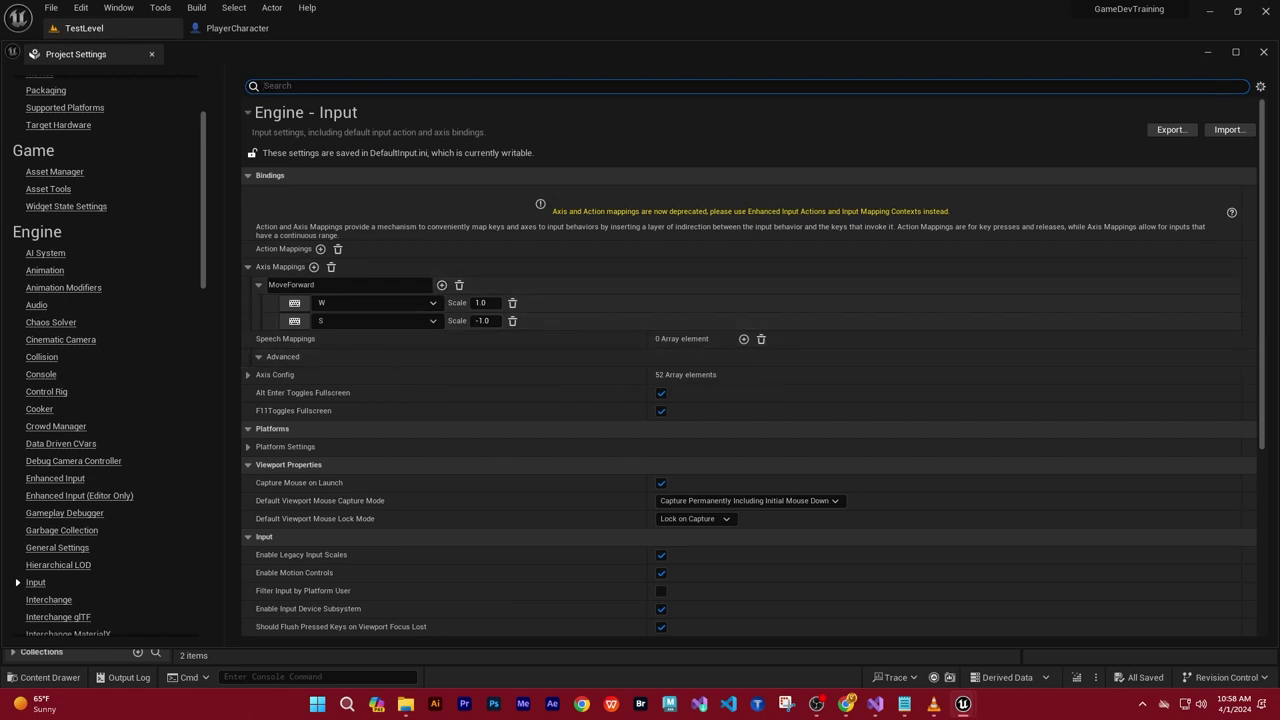
Step: Add a Turn axis mapping, remove the extra key row, and bind it to Mouse X
{"action": "left_click", "coordinate": [313, 267]}
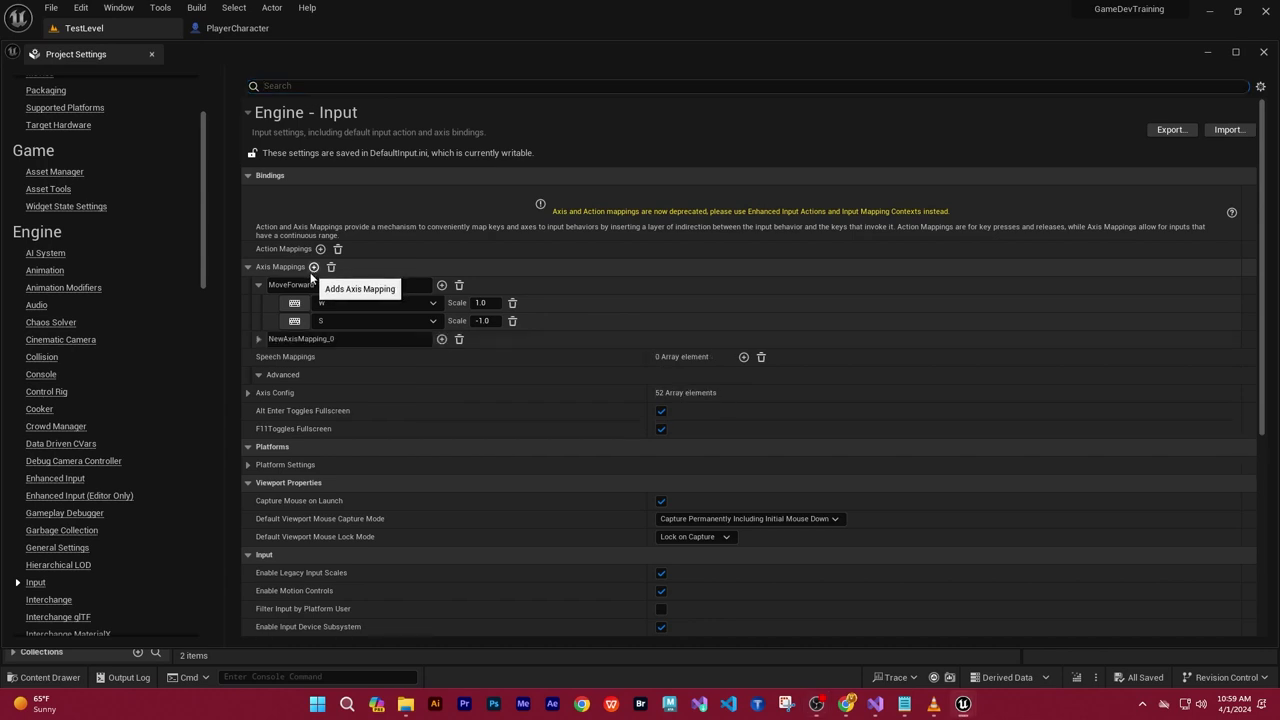
{"action": "left_click", "coordinate": [341, 338]}
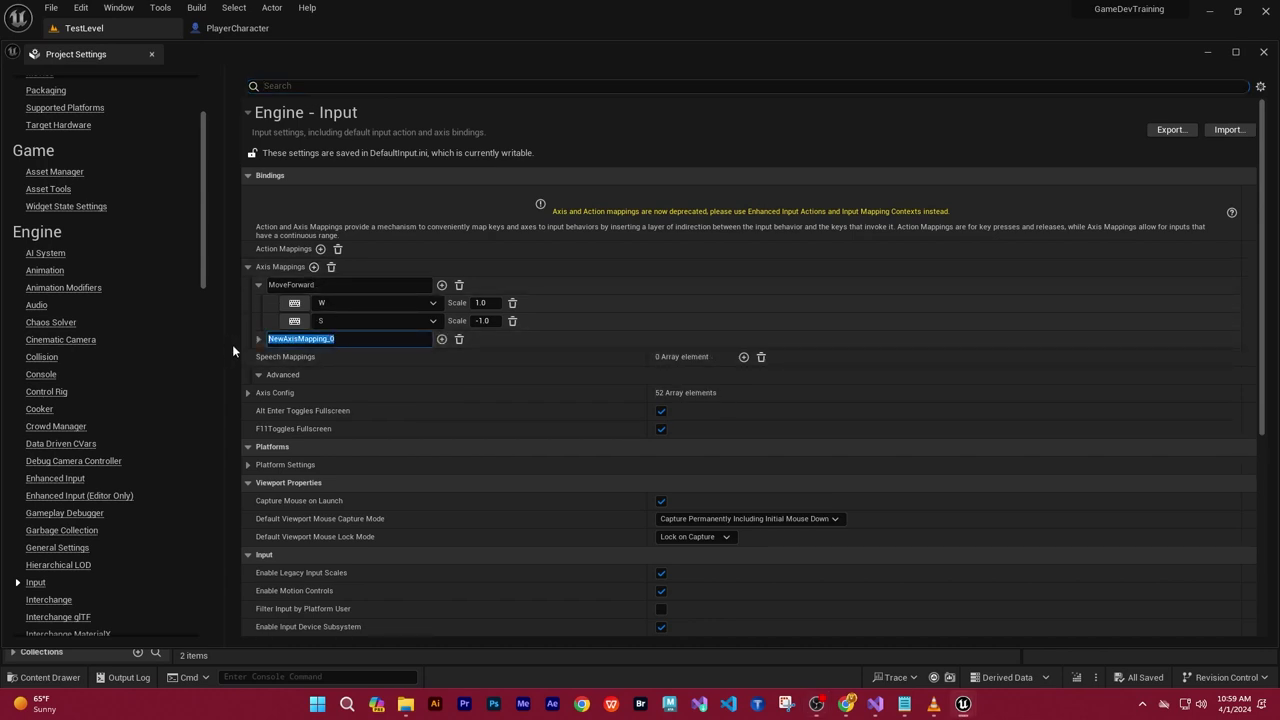
{"action": "type", "text": "Turn"}
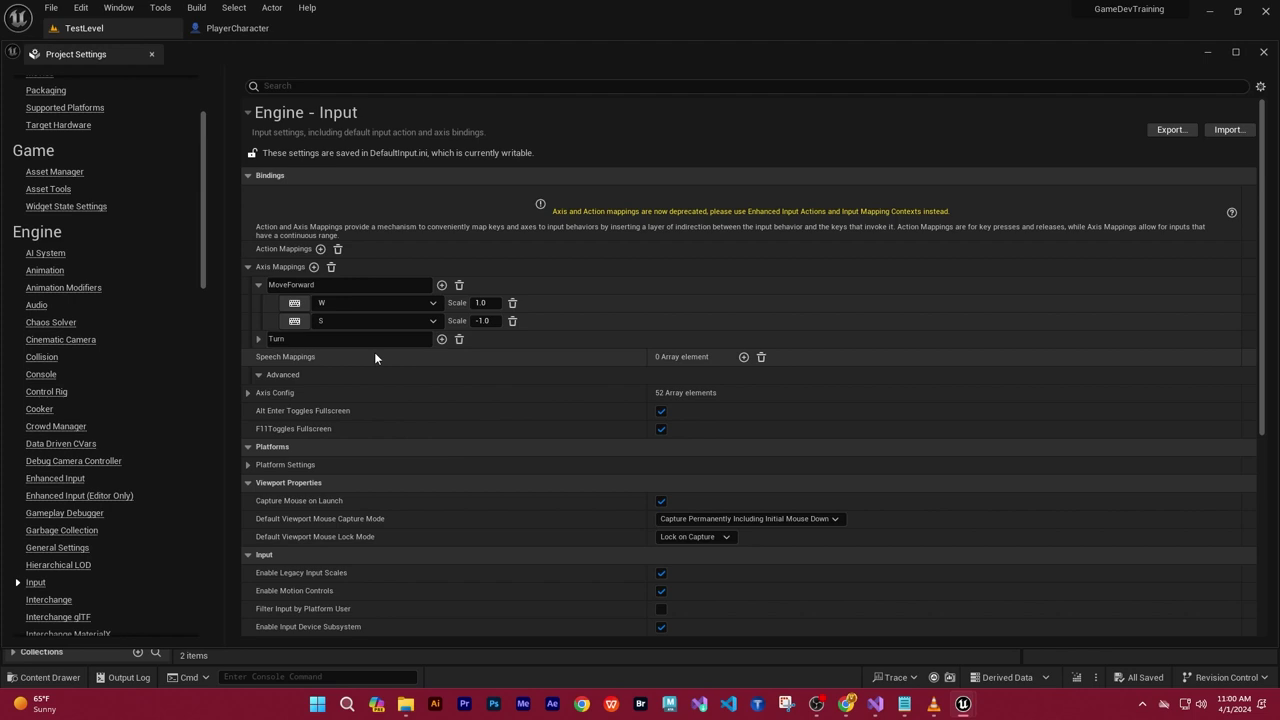
{"action": "left_click", "coordinate": [258, 339]}
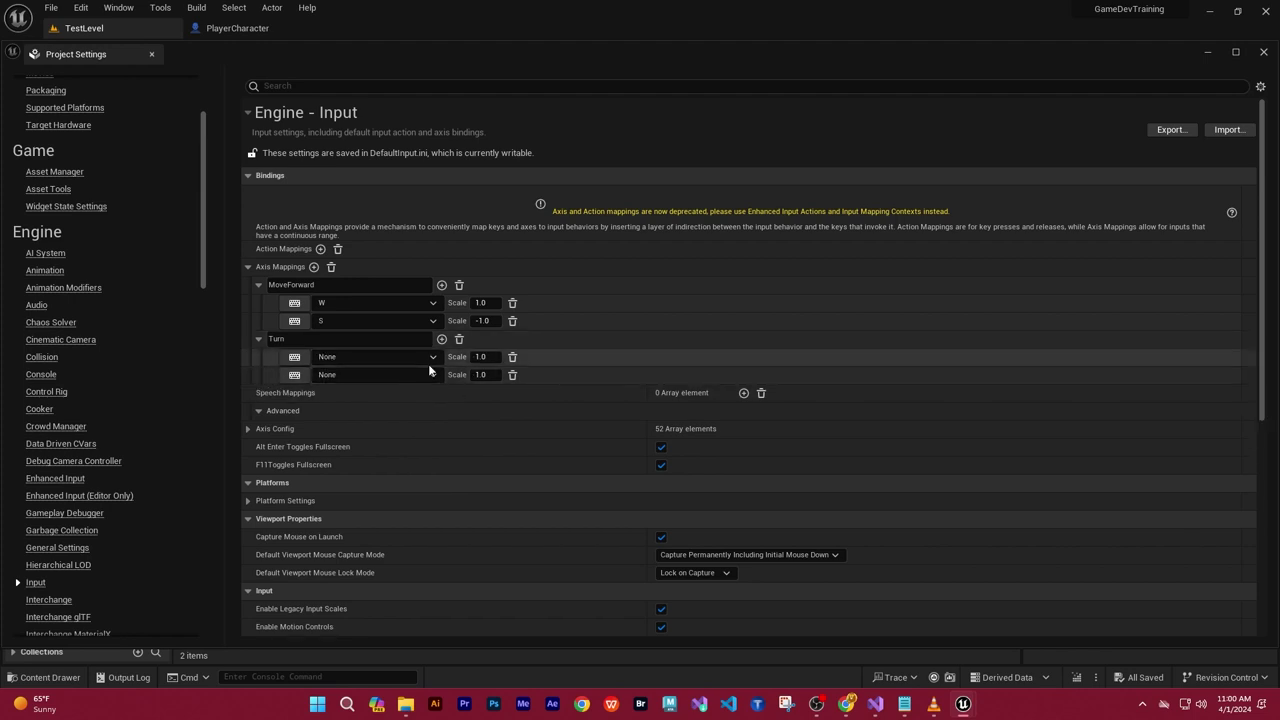
{"action": "left_click", "coordinate": [512, 374]}
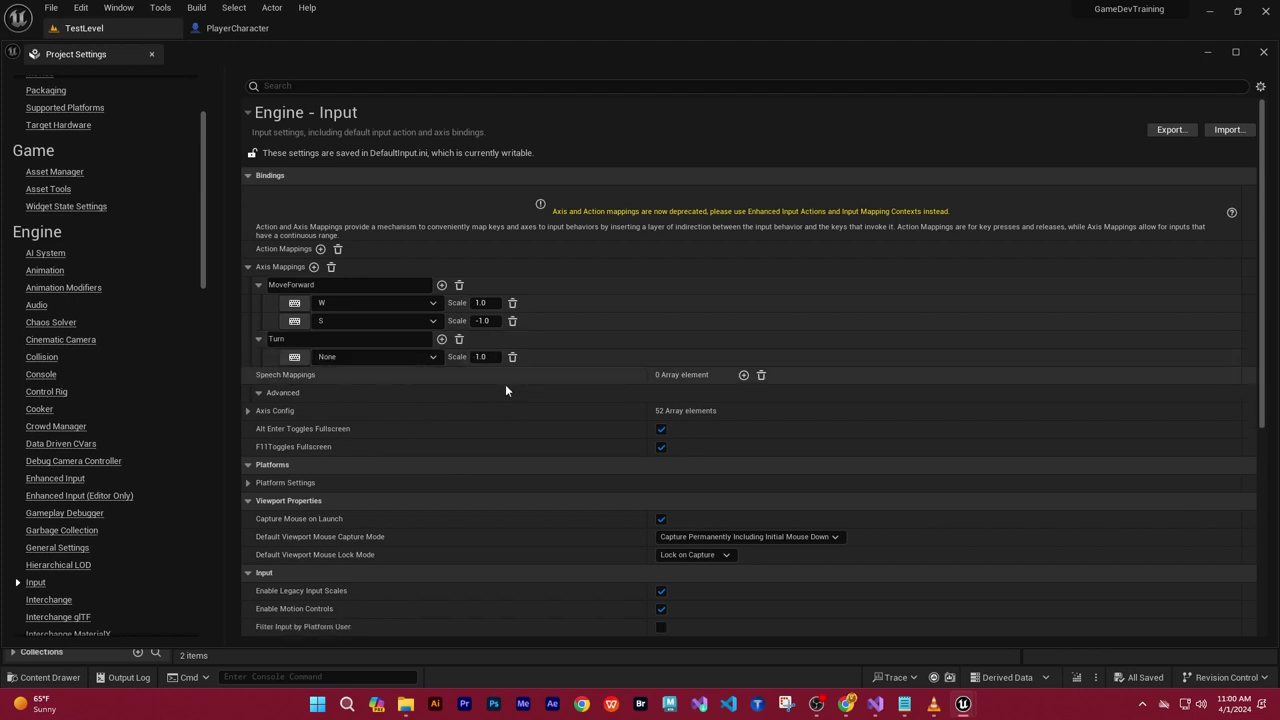
{"action": "left_click", "coordinate": [413, 360]}
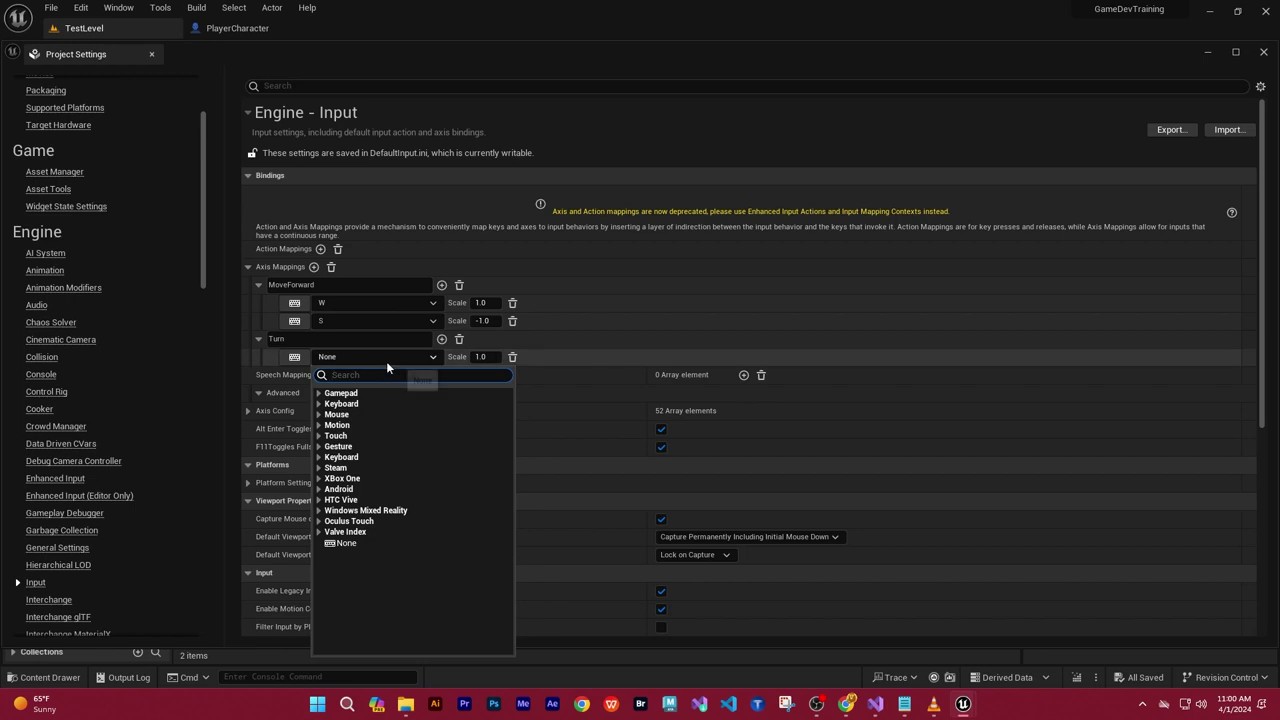
{"action": "type", "text": "mouse"}
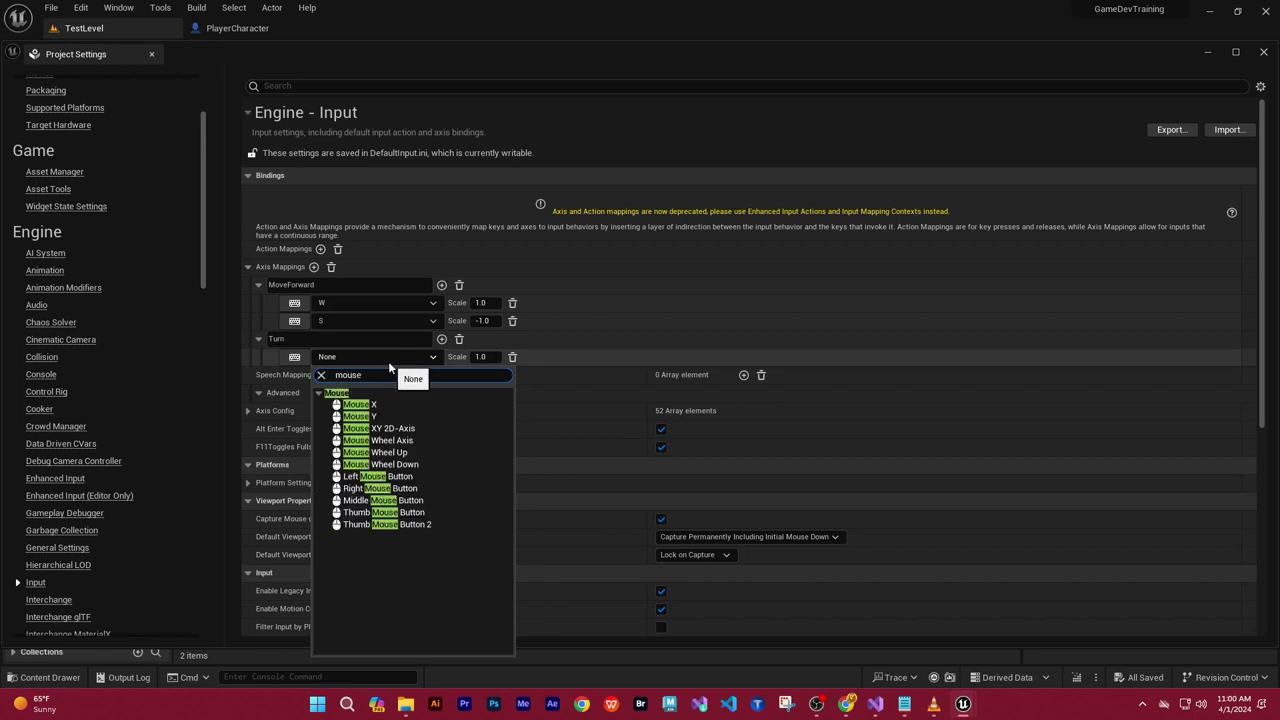
{"action": "left_click", "coordinate": [366, 405]}
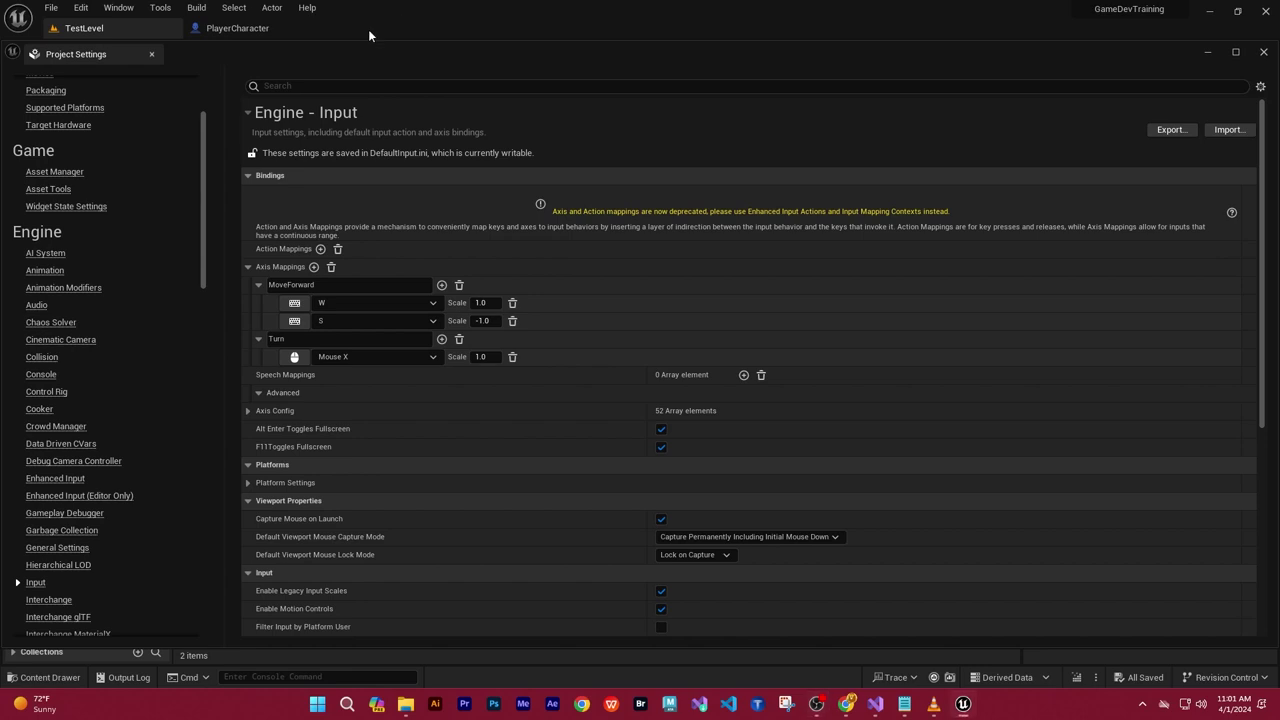
Step: Close Project Settings and return to the TestLevel level editor
{"action": "left_click_drag", "start_coordinate": [75, 54], "coordinate": [348, 38]}
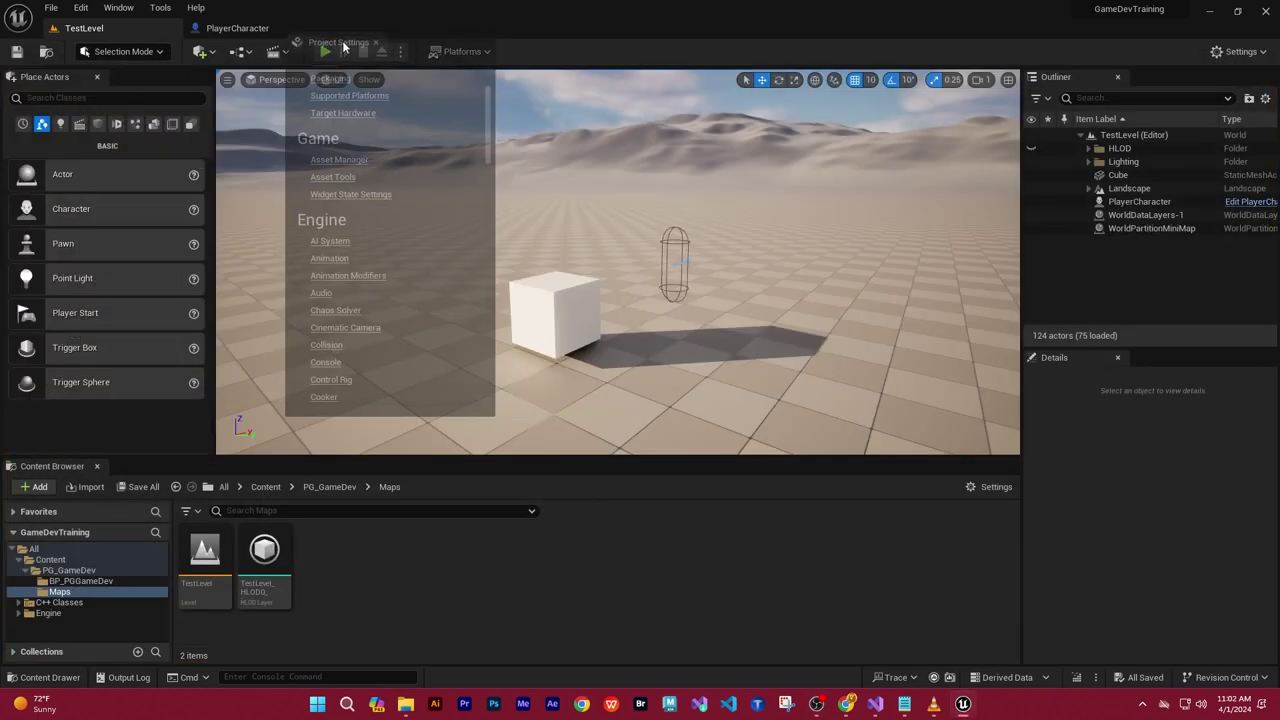
{"action": "left_click", "coordinate": [453, 28]}
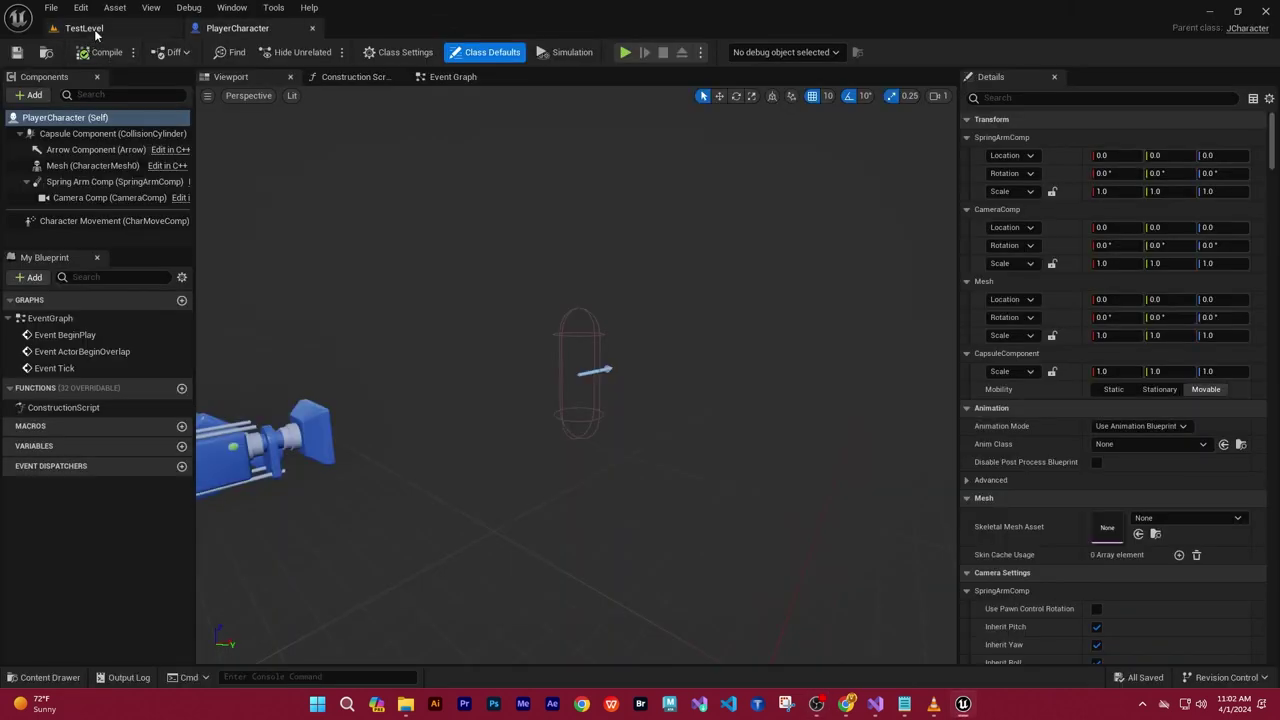
{"action": "left_click", "coordinate": [84, 28]}
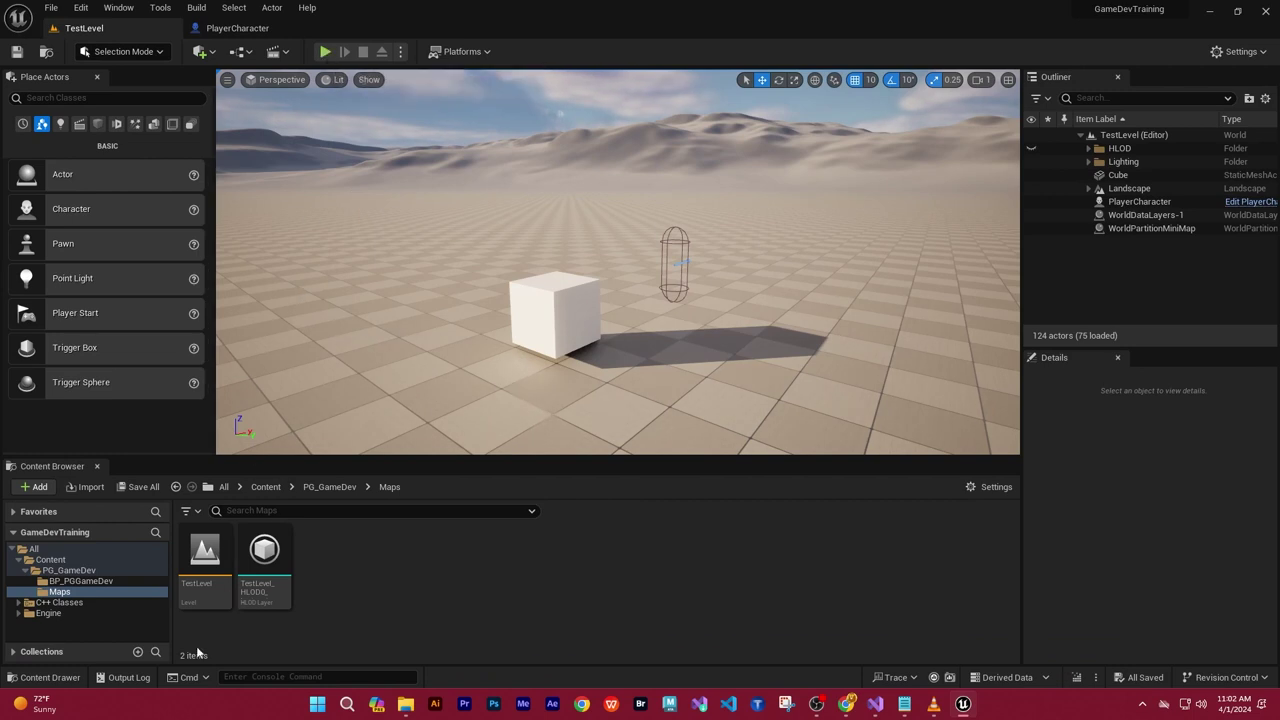
{"action": "left_click", "coordinate": [200, 562]}
Step: Play TestLevel, walking forward and turning with the mouse, then stop with Esc and reframe the scene
{"action": "left_click", "coordinate": [325, 52]}
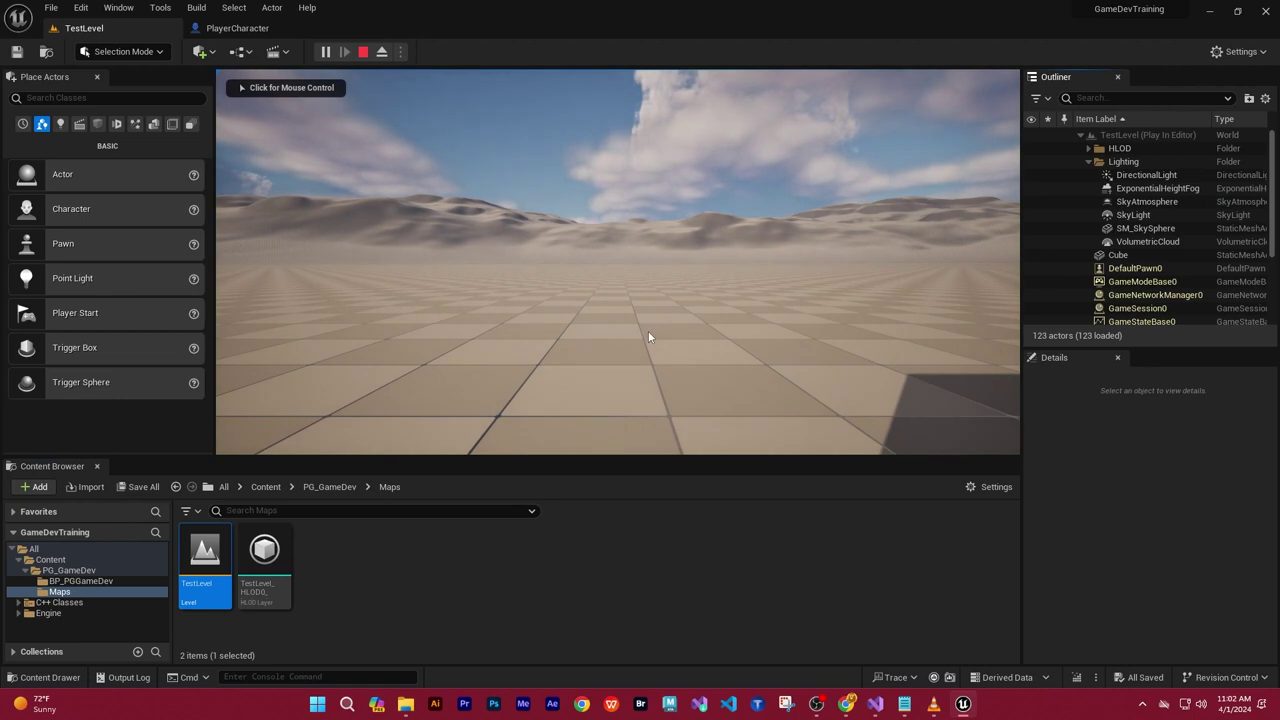
{"action": "left_click", "coordinate": [648, 331]}
{"action": "key", "text": "w"}
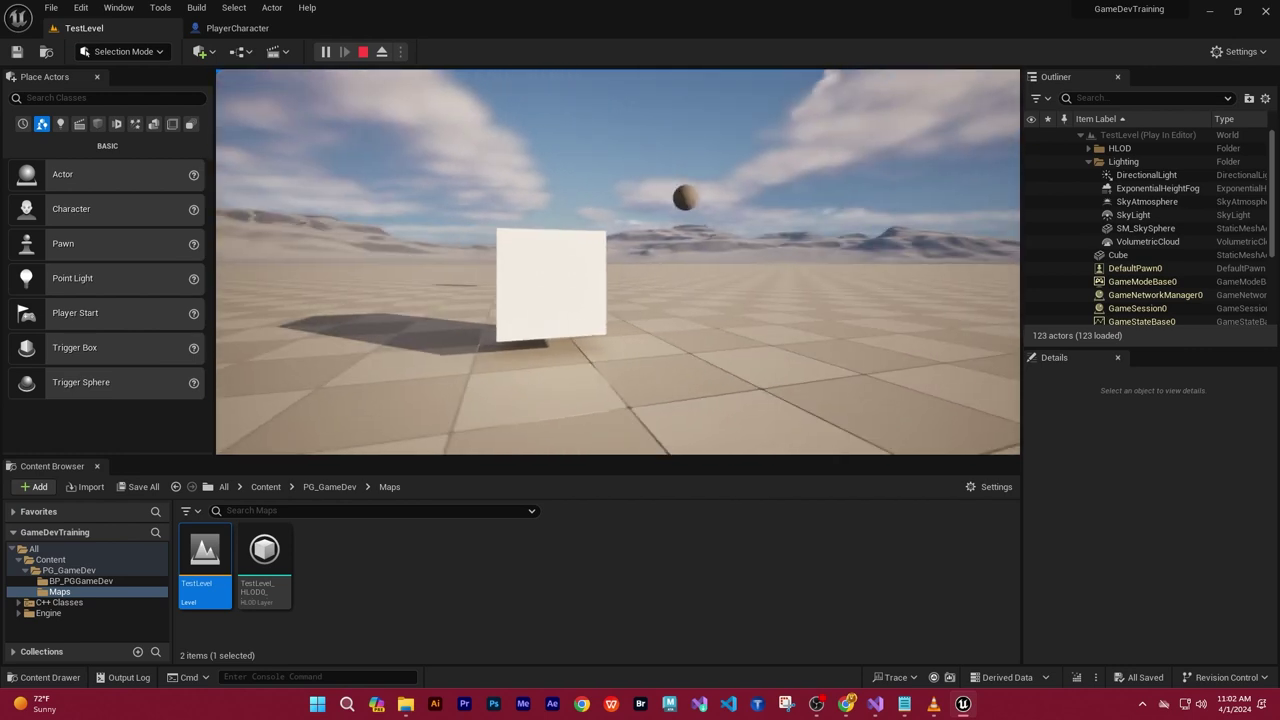
{"action": "key", "text": "Escape"}
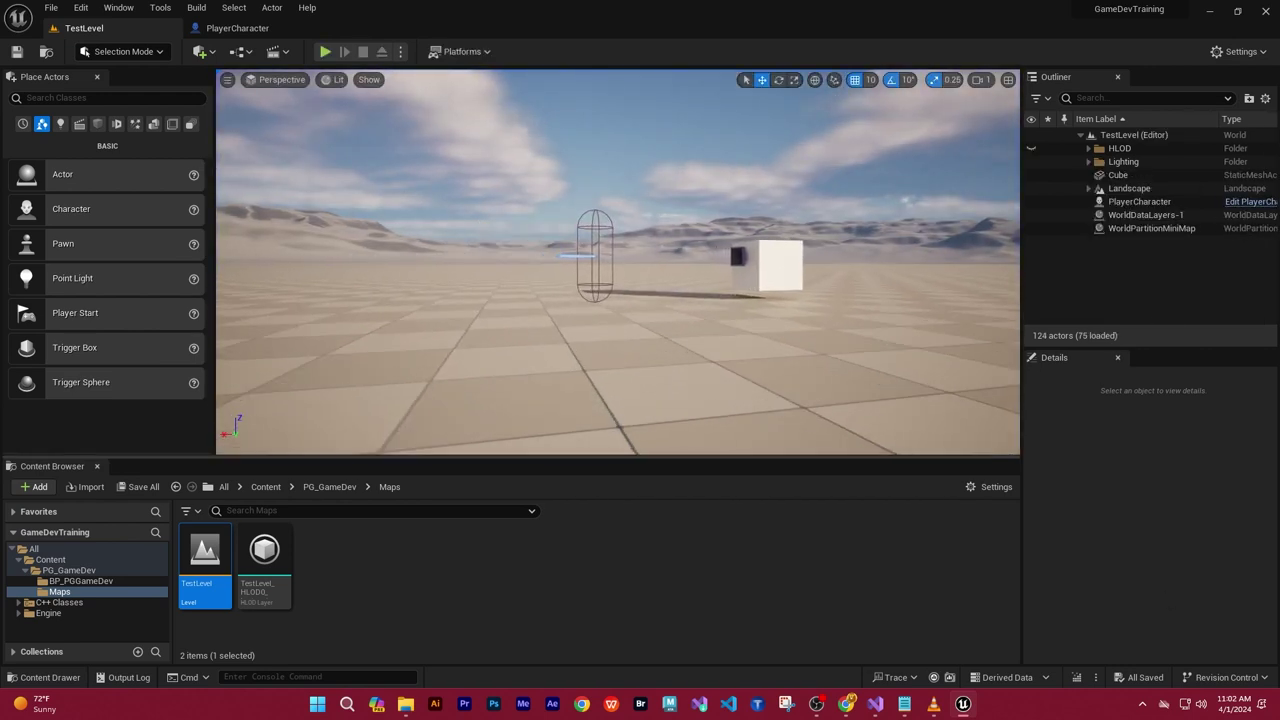
{"action": "right_click_drag", "start_coordinate": [220, 451], "coordinate": [300, 440]}
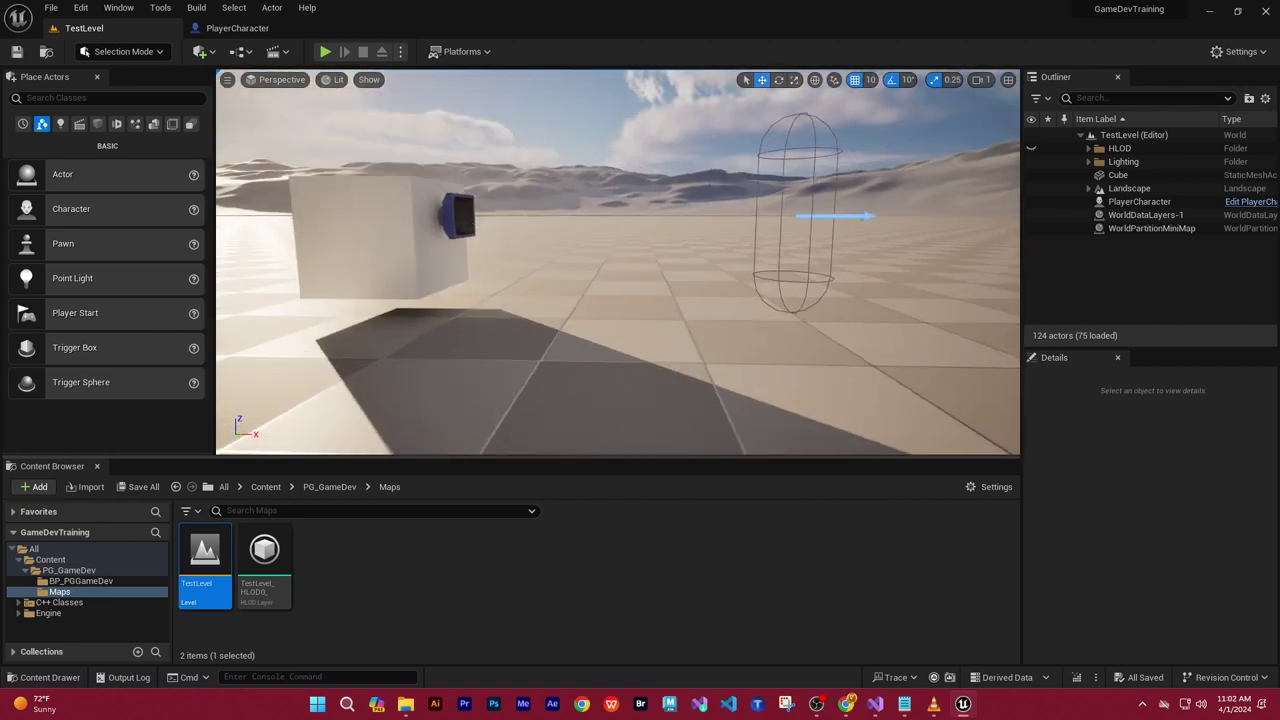
{"action": "key", "text": "s"}
{"action": "right_click_drag", "start_coordinate": [300, 440], "coordinate": [260, 470]}
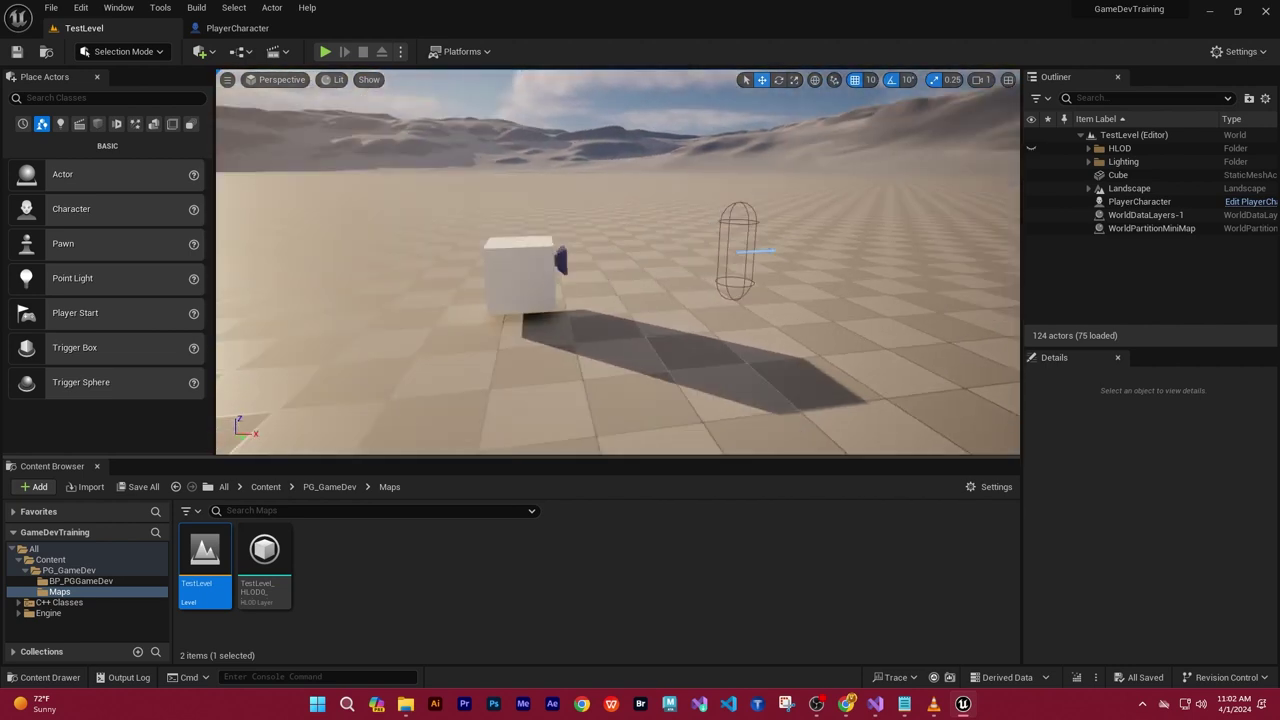
{"action": "right_click_drag", "start_coordinate": [618, 262], "coordinate": [560, 300]}
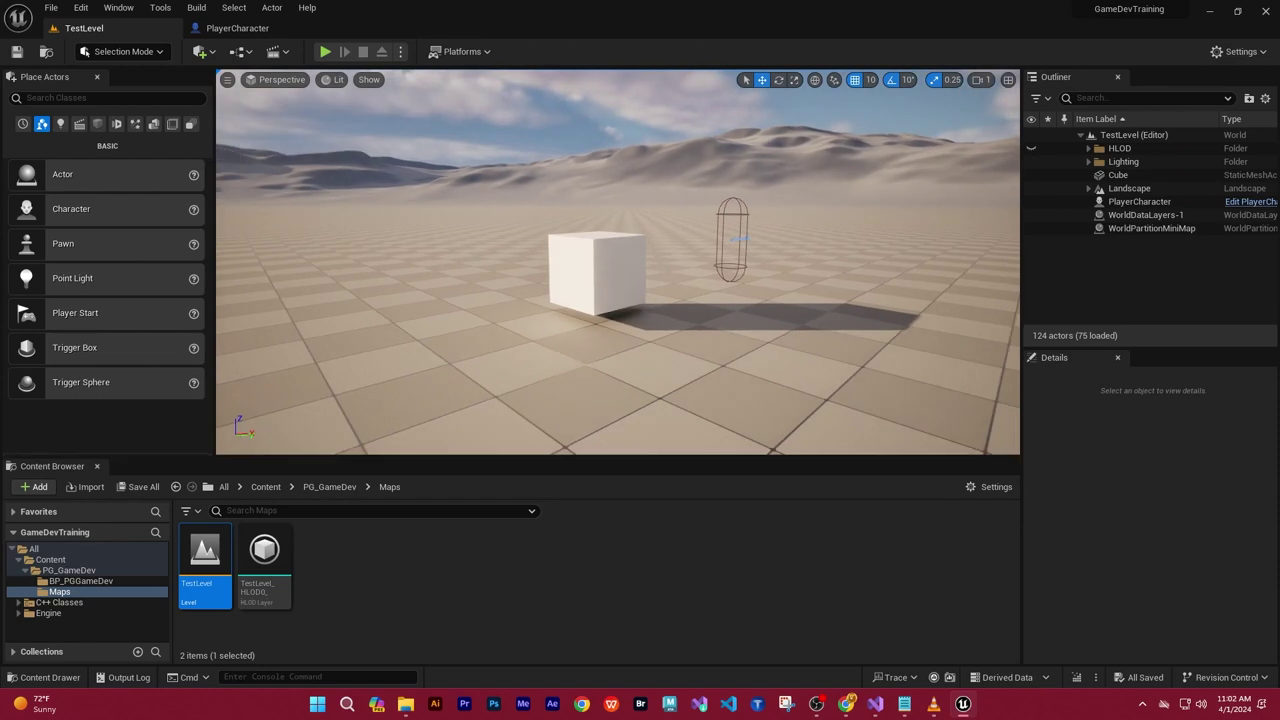